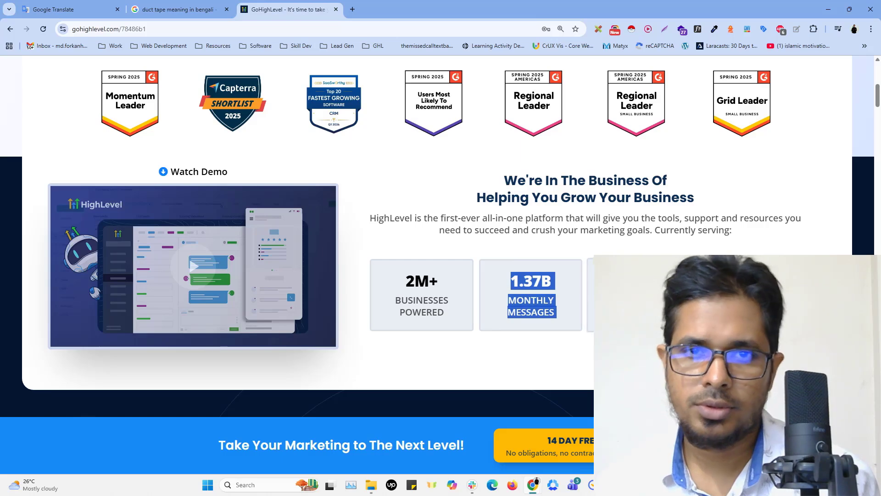
# Examine the HighLevel page's "Everything You Need To Succeed" and "Building The Digital Marketing Engine" sections, including the Capture, Nurture and Close stages
pyautogui.click(642, 358)
pyautogui.scroll(-7, 440, 237)
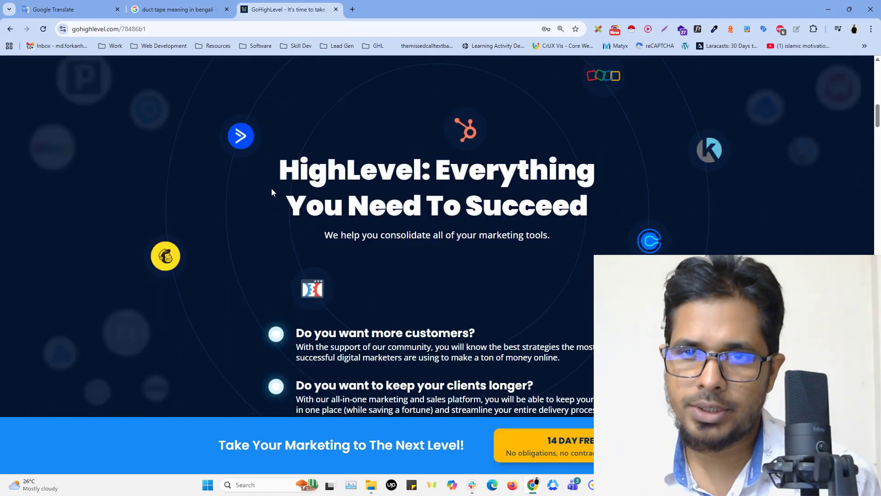
pyautogui.scroll(1, 271, 187)
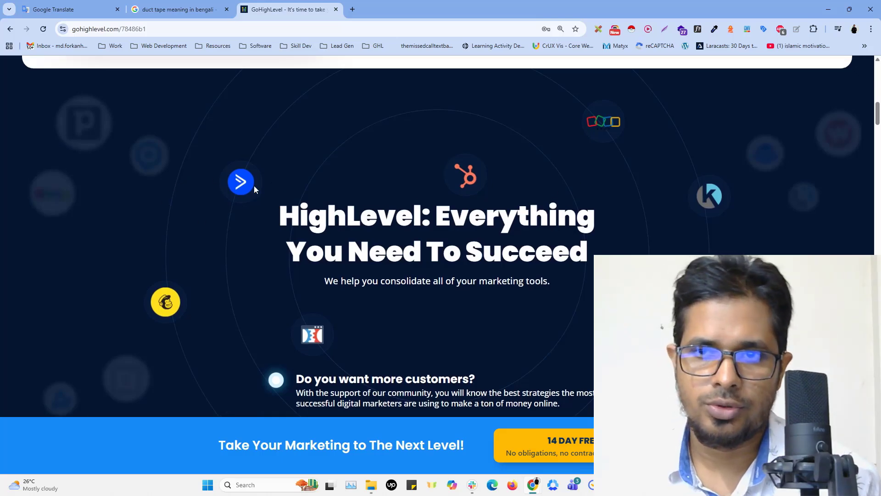
pyautogui.scroll(-6, 512, 286)
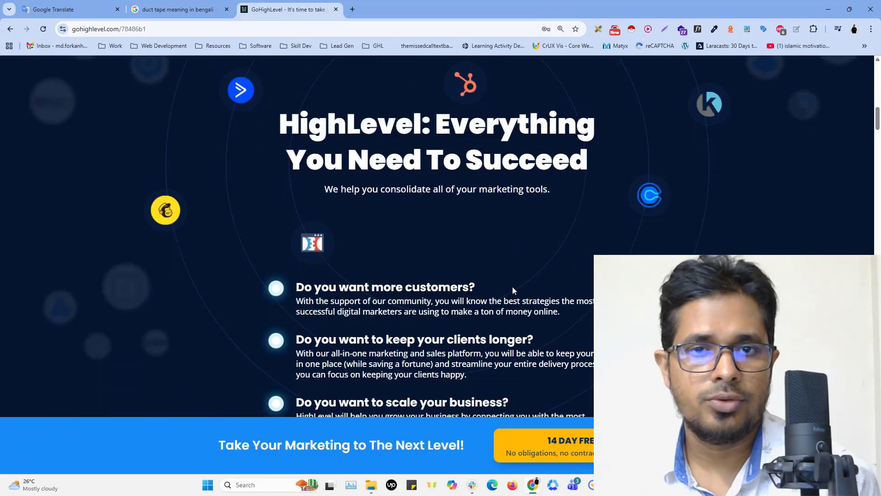
pyautogui.scroll(-3, 514, 286)
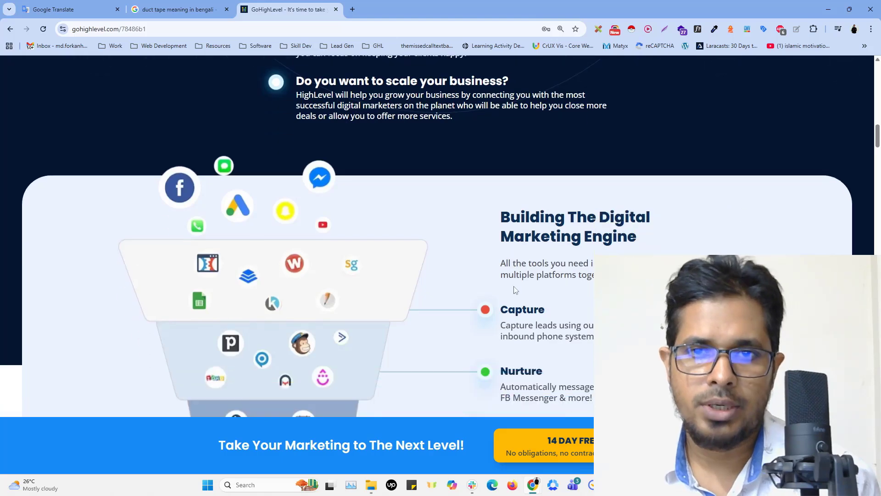
pyautogui.scroll(-1, 514, 285)
pyautogui.scroll(-1, 514, 287)
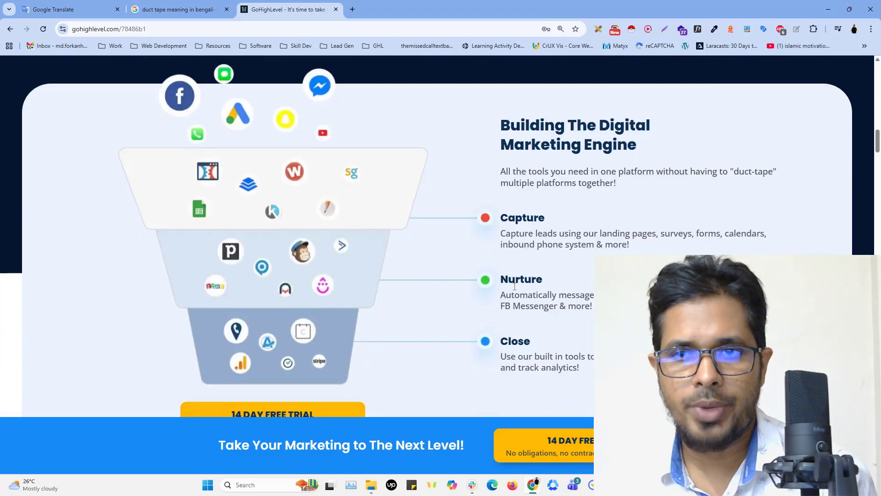
pyautogui.scroll(-1, 515, 289)
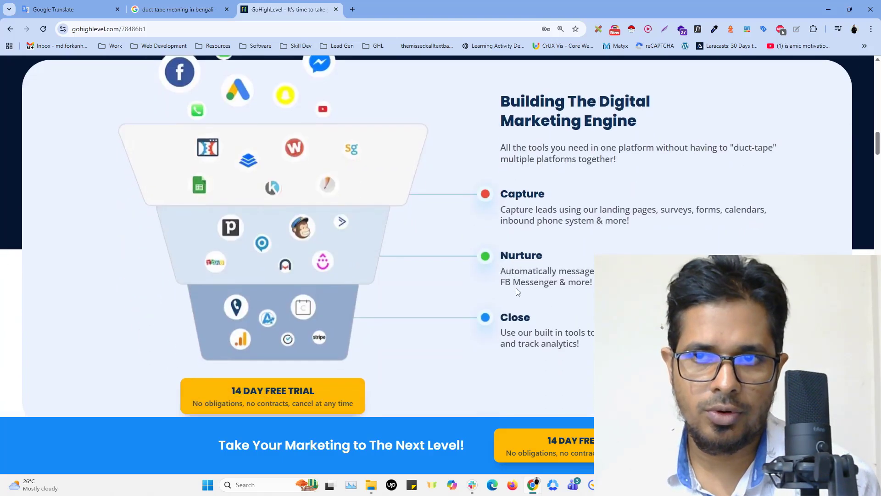
pyautogui.scroll(1, 517, 288)
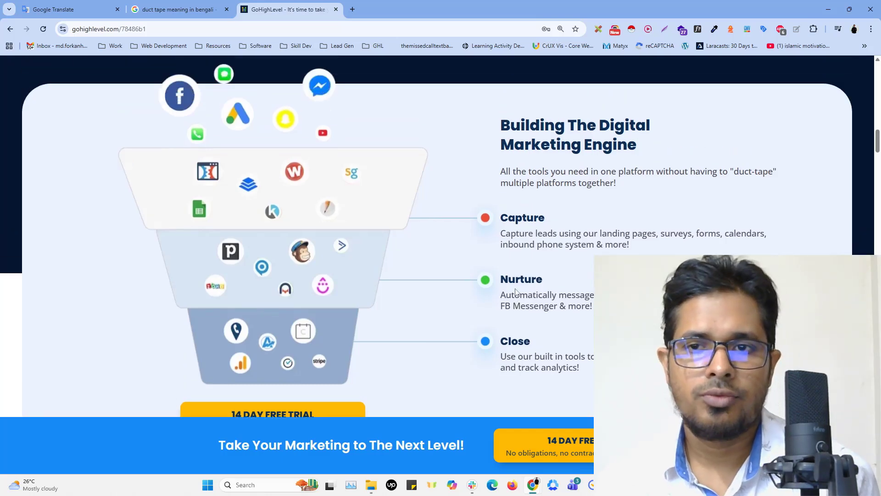
# Review the feature sections from "Capture New Leads" through lead nurturing, automated booking and membership areas to "Close More Deals"
pyautogui.scroll(-2, 517, 291)
pyautogui.scroll(-6, 517, 292)
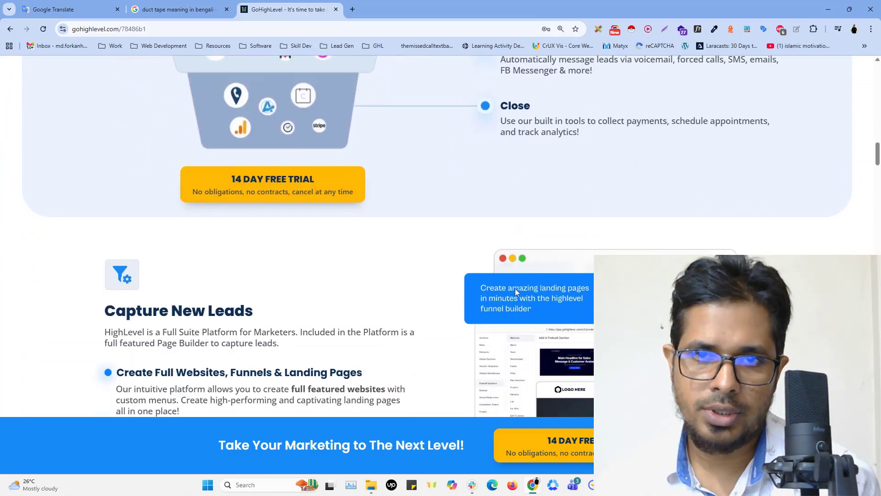
pyautogui.scroll(-1, 516, 292)
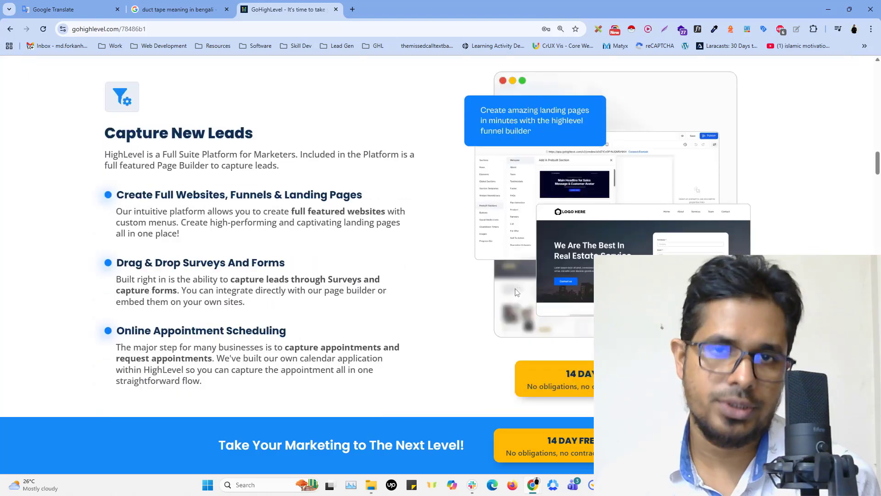
pyautogui.scroll(-5, 517, 291)
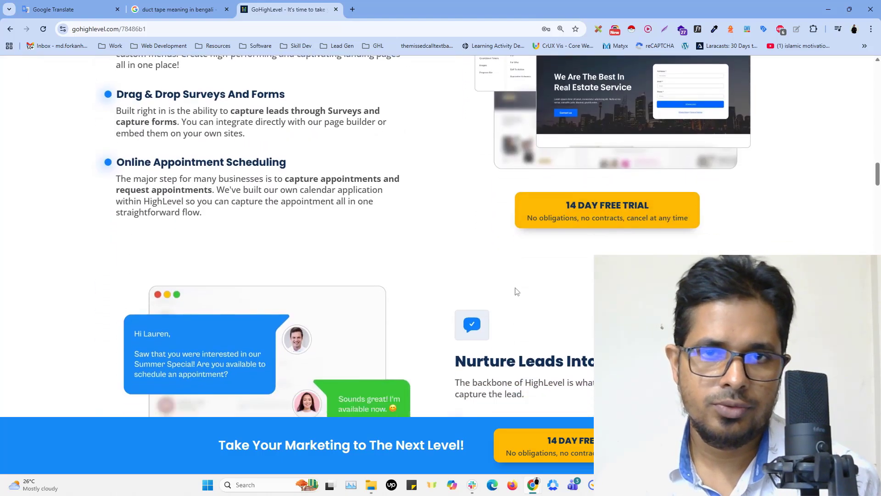
pyautogui.scroll(-5, 515, 292)
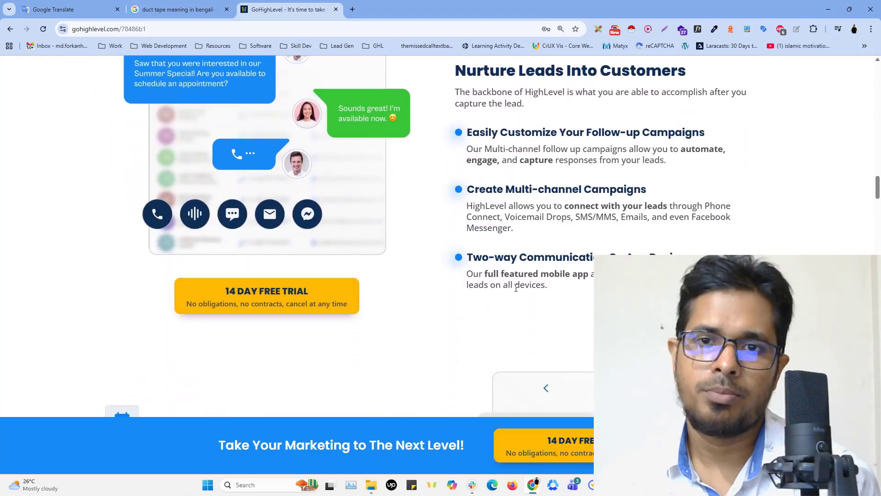
pyautogui.scroll(-6, 515, 288)
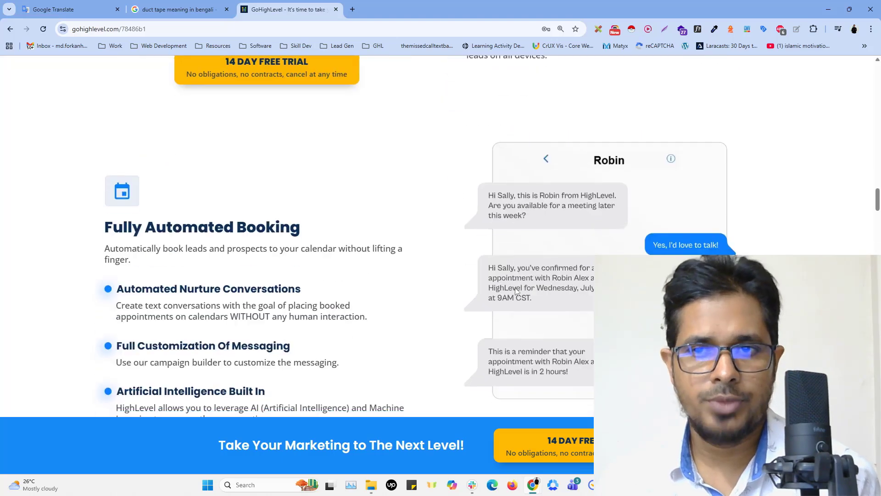
pyautogui.scroll(-4, 517, 292)
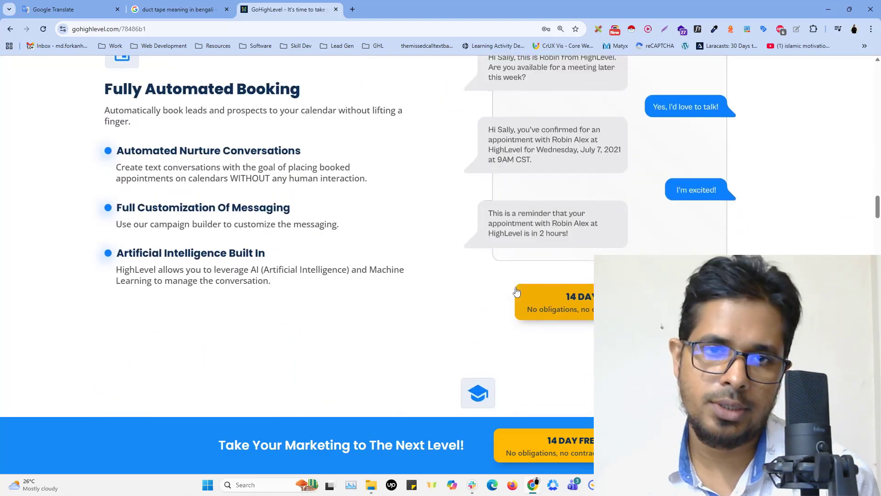
pyautogui.scroll(-6, 517, 291)
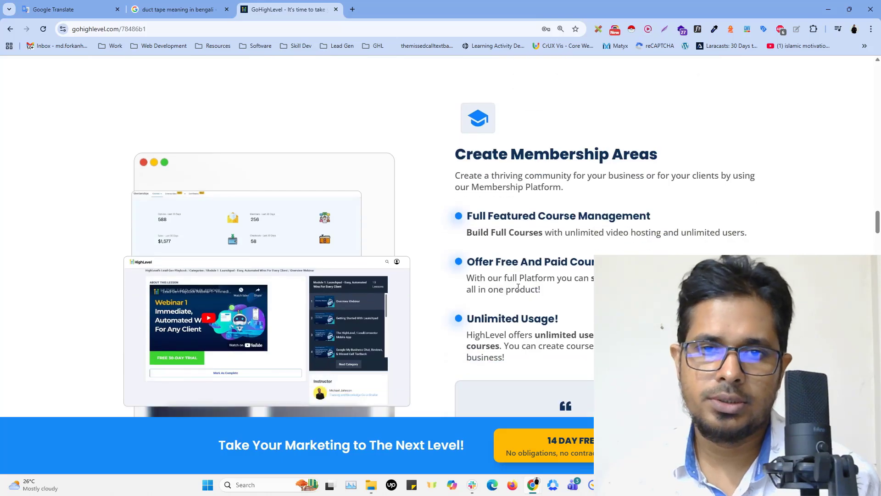
pyautogui.scroll(-9, 519, 291)
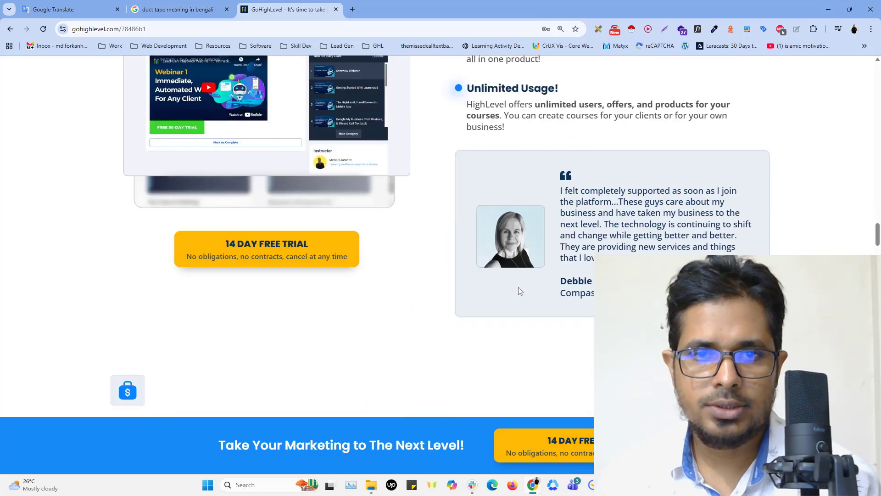
pyautogui.scroll(-7, 519, 290)
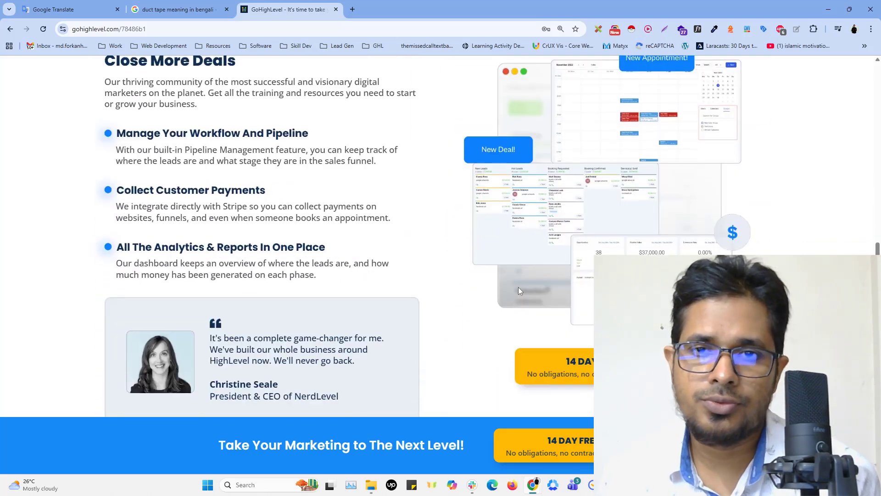
# Review the business growth, white label platform, award-winning support and "Join The Movement" sections
pyautogui.scroll(-6, 518, 290)
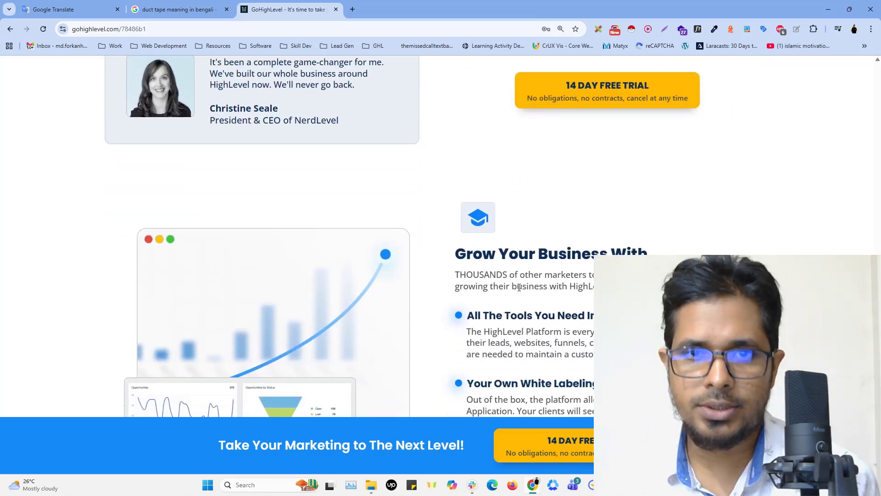
pyautogui.scroll(-8, 519, 290)
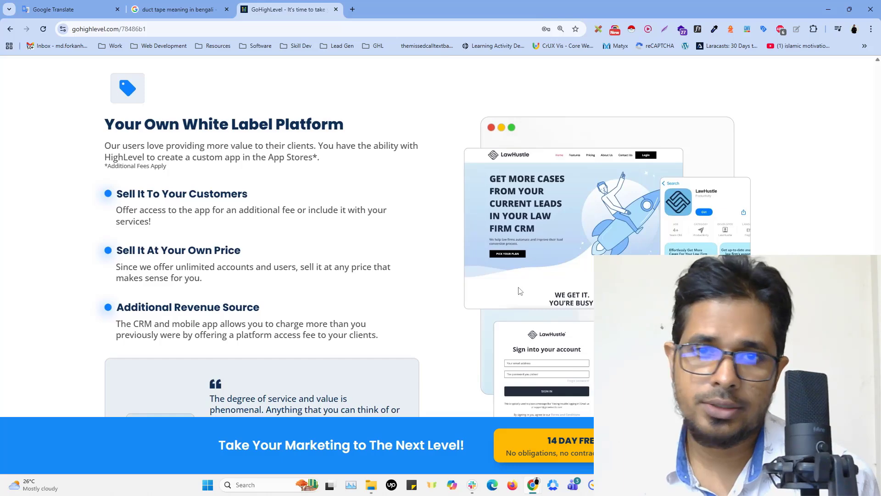
pyautogui.scroll(-7, 520, 291)
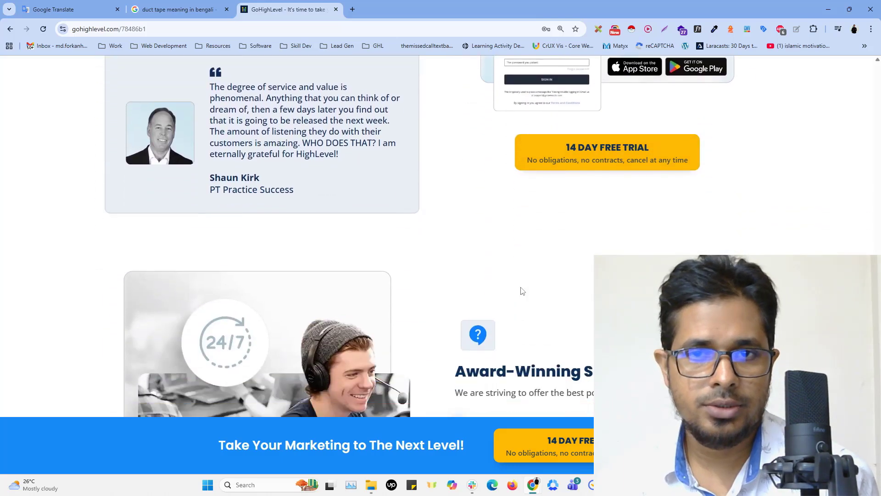
pyautogui.scroll(-5, 522, 291)
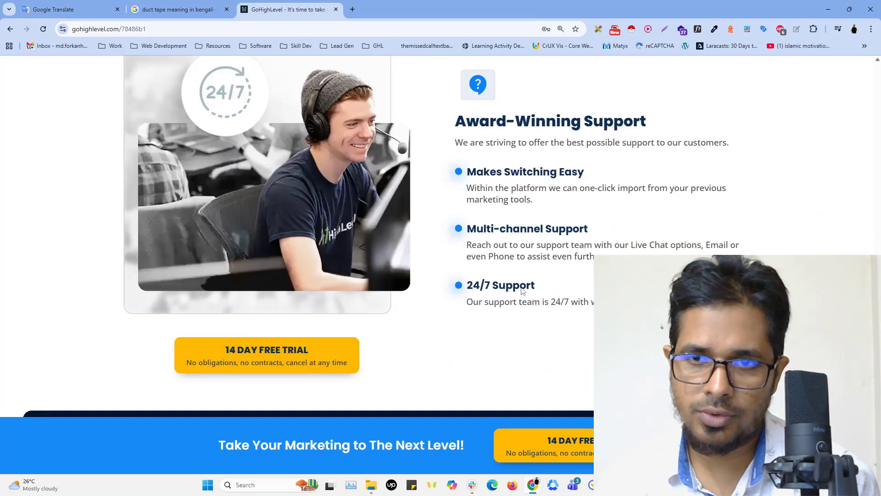
pyautogui.scroll(-5, 521, 291)
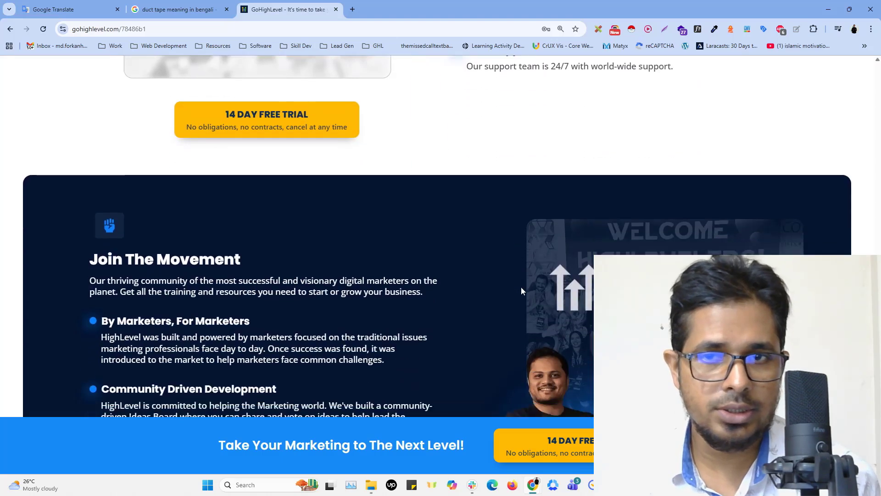
pyautogui.scroll(-1, 521, 291)
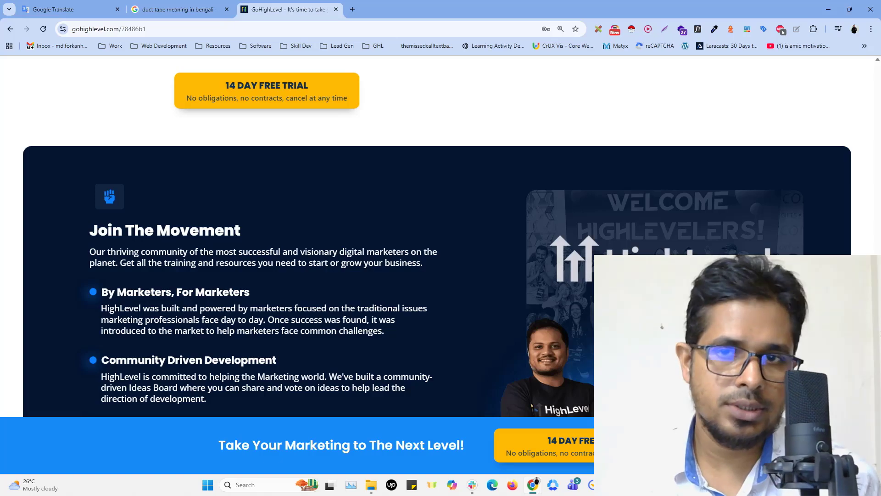
# Return to the start of the page and highlight the "Elevate Your Marketing and Sales with HighLevel's All-in-One Platform!" headline while reading it
pyautogui.moveTo(877, 312); pyautogui.dragTo(878, 69)
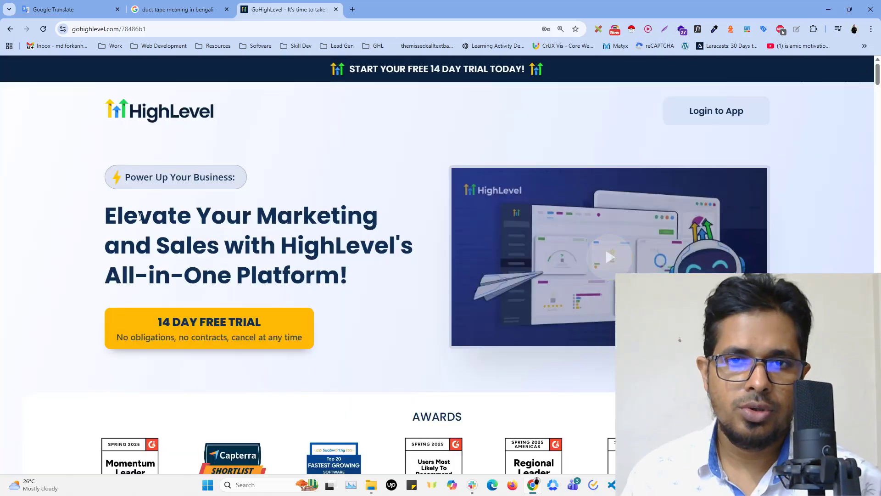
pyautogui.moveTo(105, 220); pyautogui.dragTo(372, 297)
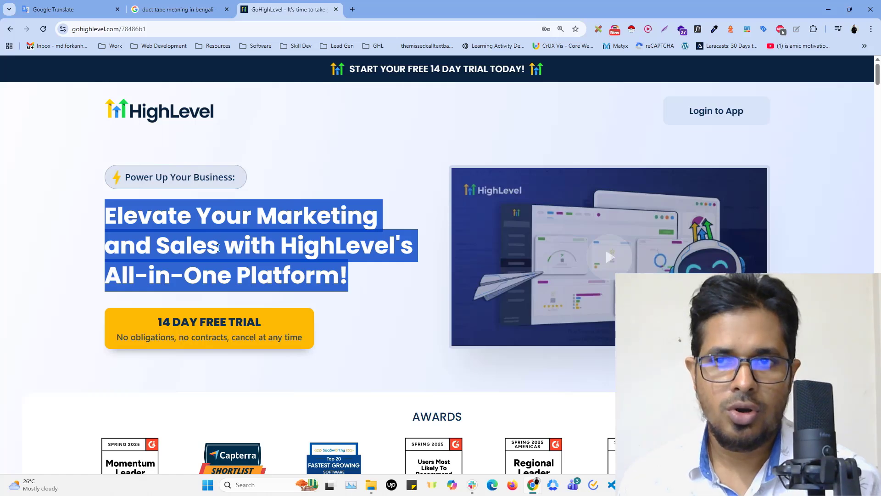
pyautogui.click(236, 276)
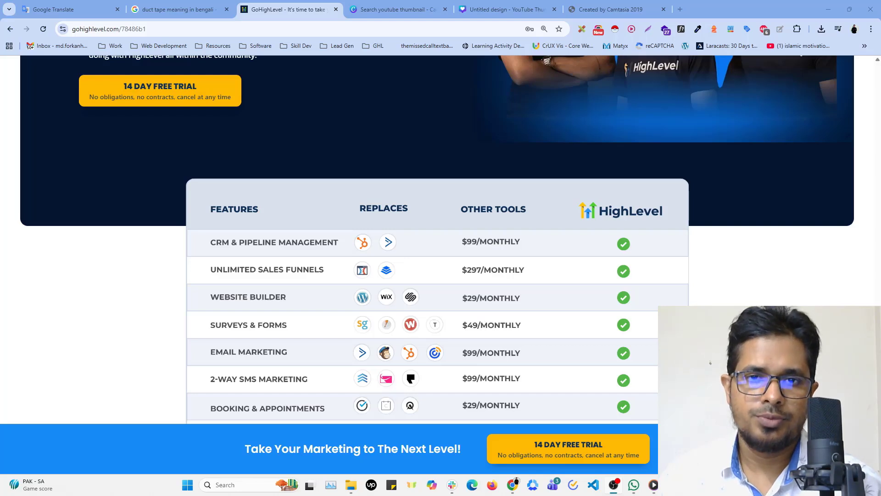
# Examine the feature comparison table, checking which tools HighLevel replaces, their monthly costs and the overall price row
pyautogui.scroll(-1, 760, 297)
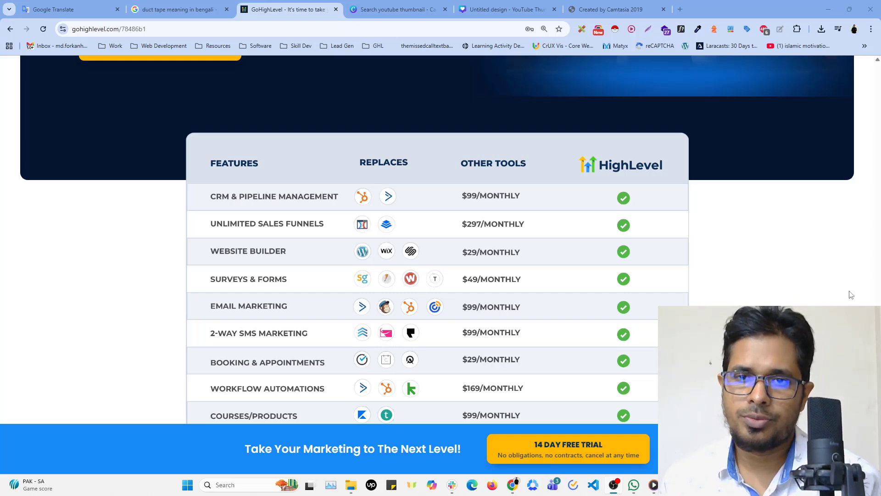
pyautogui.scroll(-1, 808, 289)
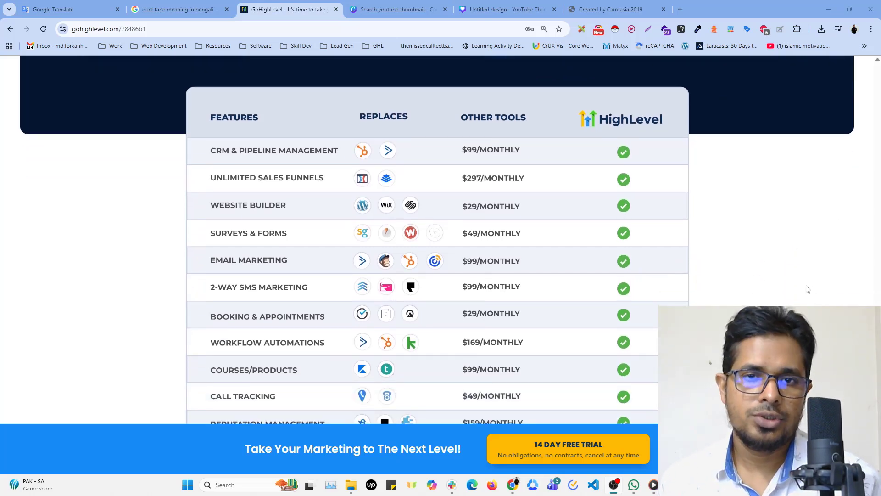
pyautogui.scroll(-1, 808, 289)
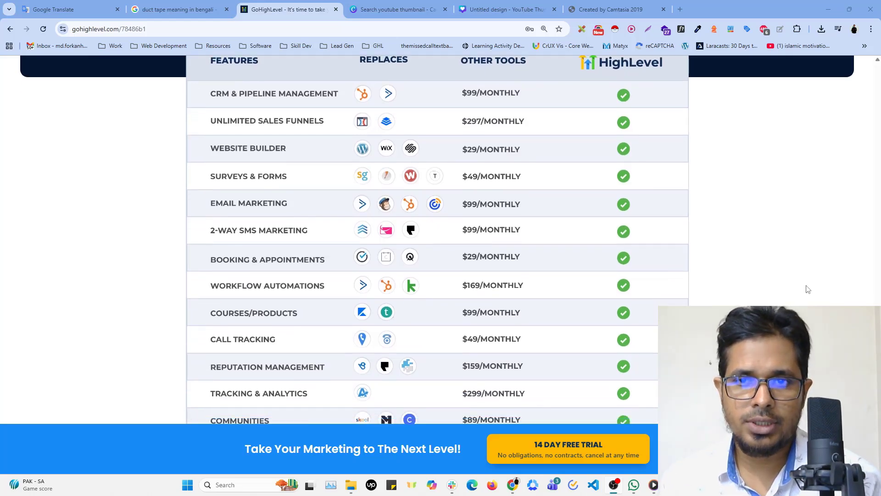
pyautogui.scroll(-4, 807, 289)
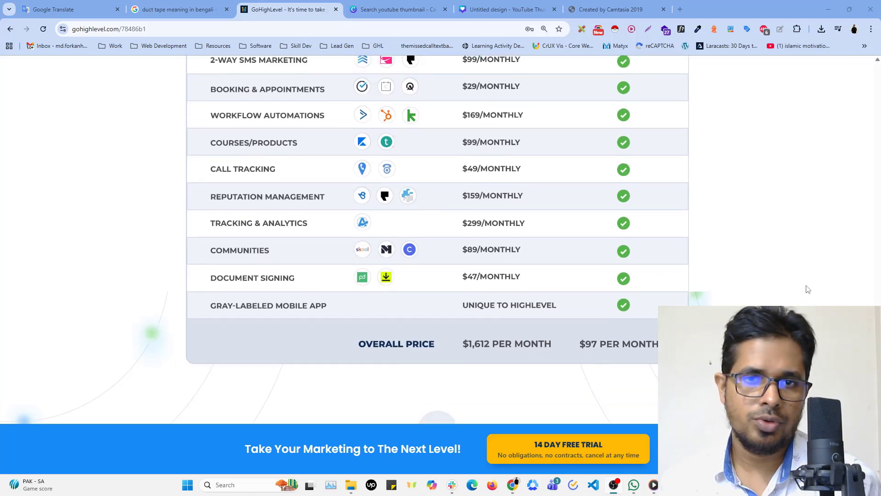
pyautogui.scroll(-1, 808, 289)
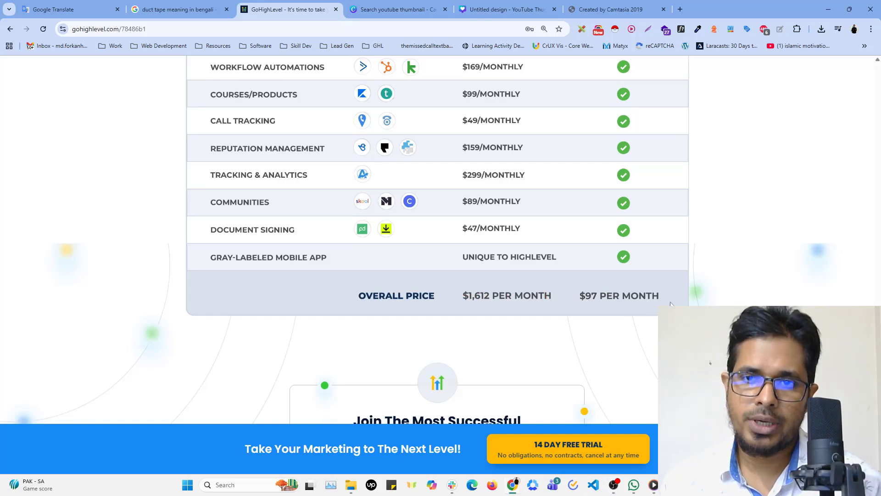
pyautogui.scroll(-1, 671, 303)
pyautogui.scroll(-3, 671, 302)
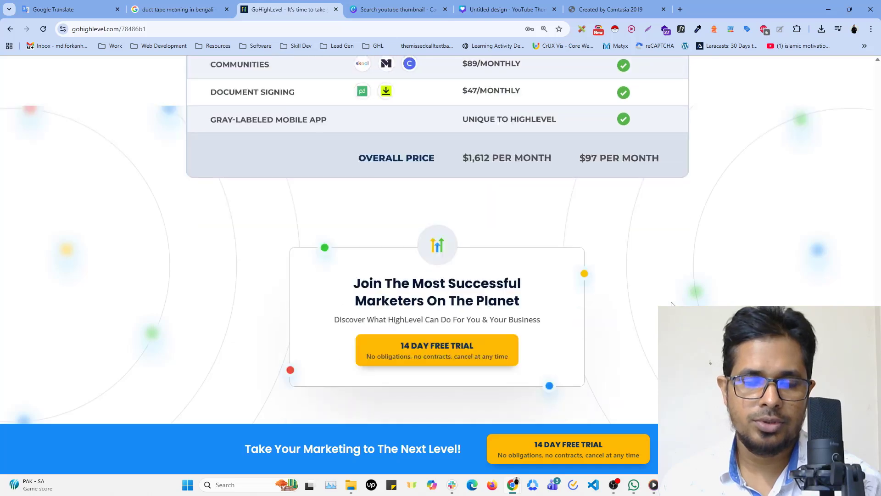
# Check the free trial offer and the Starter and Unlimited plan prices, and revisit the comparison table's overall price
pyautogui.scroll(-1, 671, 303)
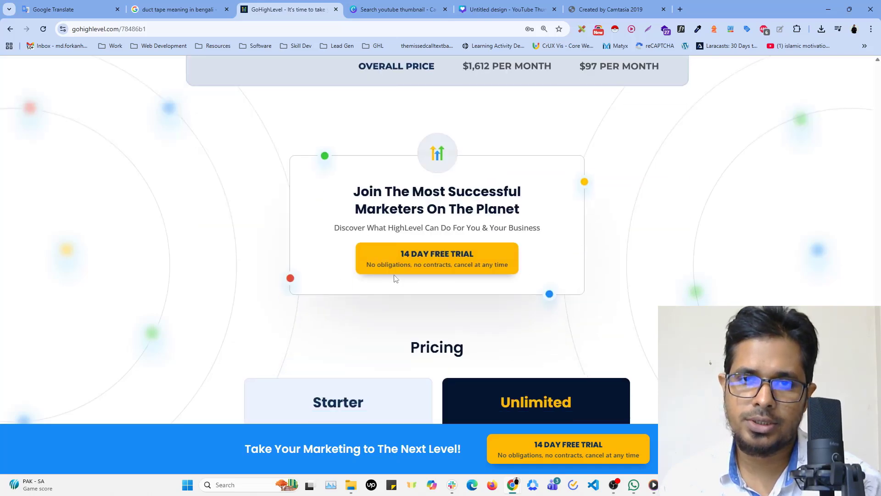
pyautogui.scroll(-3, 445, 265)
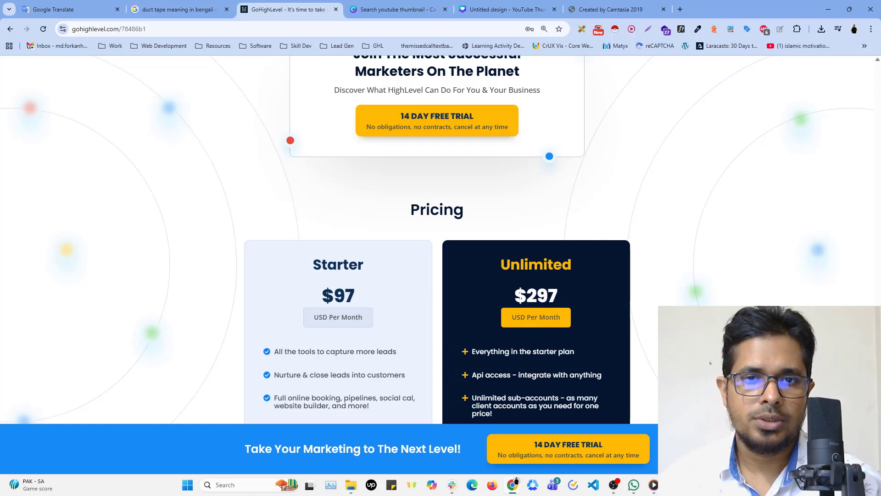
pyautogui.scroll(5, 441, 238)
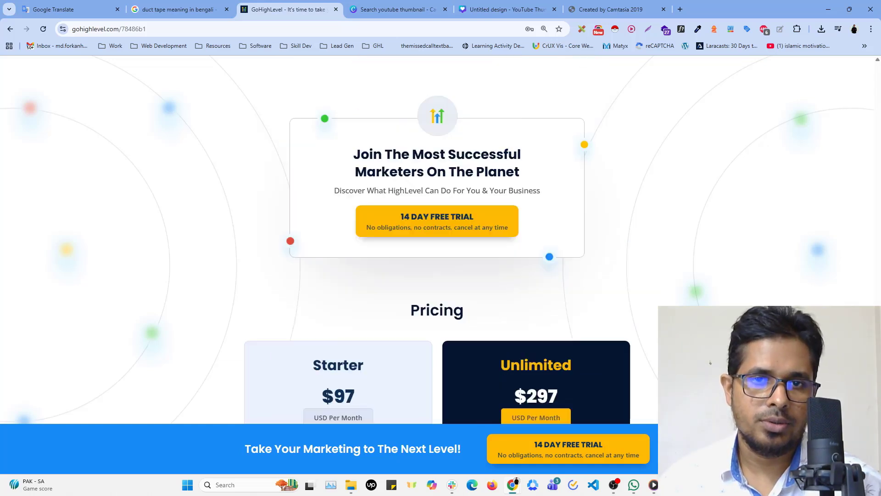
pyautogui.scroll(4, 437, 239)
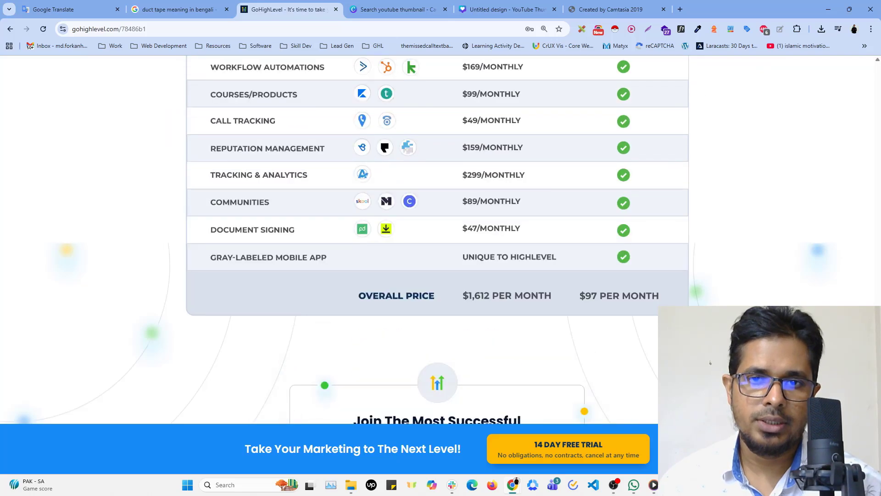
# Recheck the feature comparison table from CRM & Pipeline Management down to the overall price row
pyautogui.scroll(3, 437, 238)
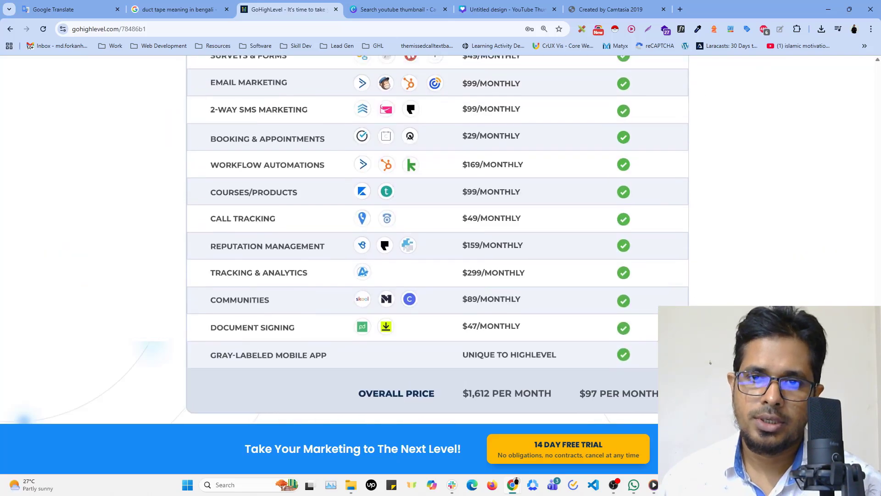
pyautogui.scroll(3, 437, 238)
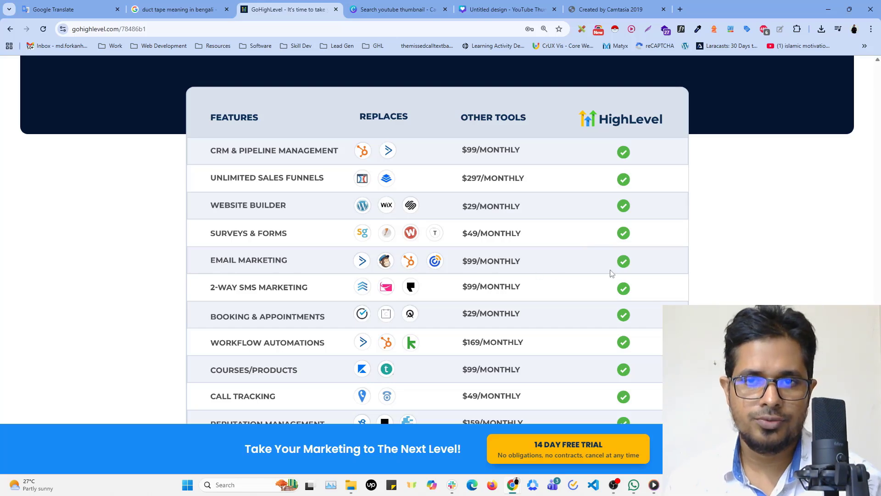
pyautogui.scroll(-2, 618, 274)
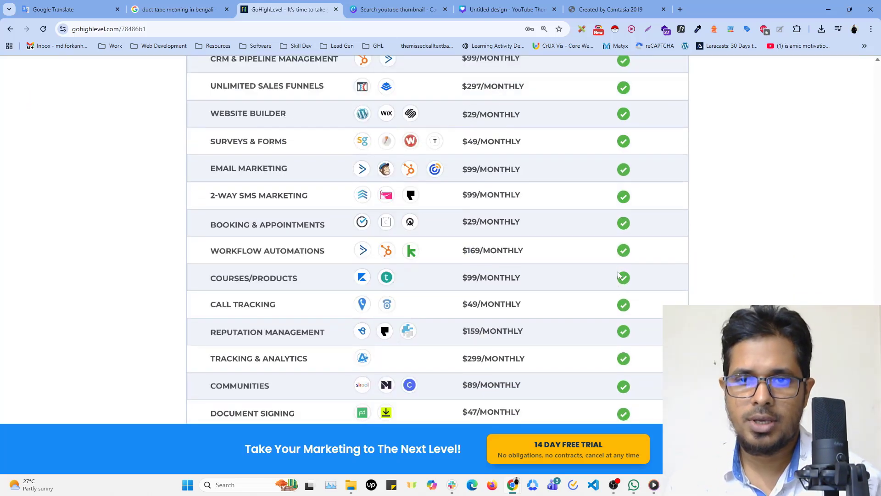
pyautogui.scroll(-1, 618, 275)
pyautogui.scroll(-1, 618, 274)
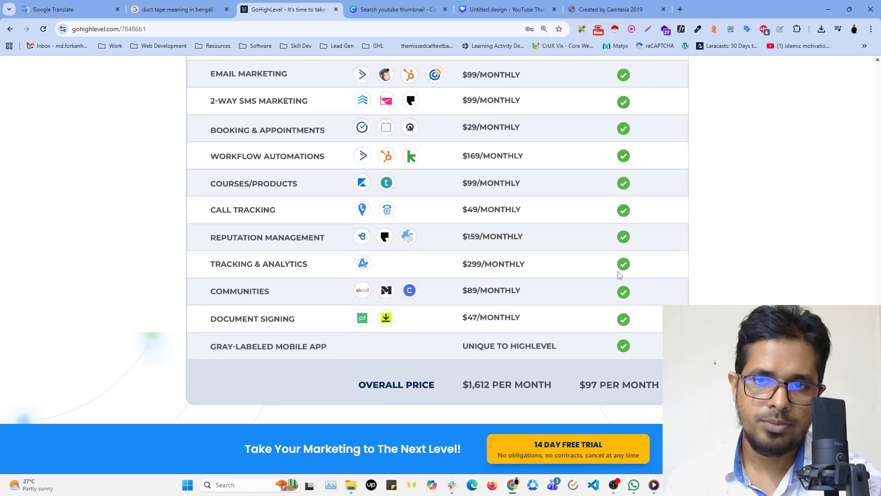
pyautogui.scroll(-1, 618, 274)
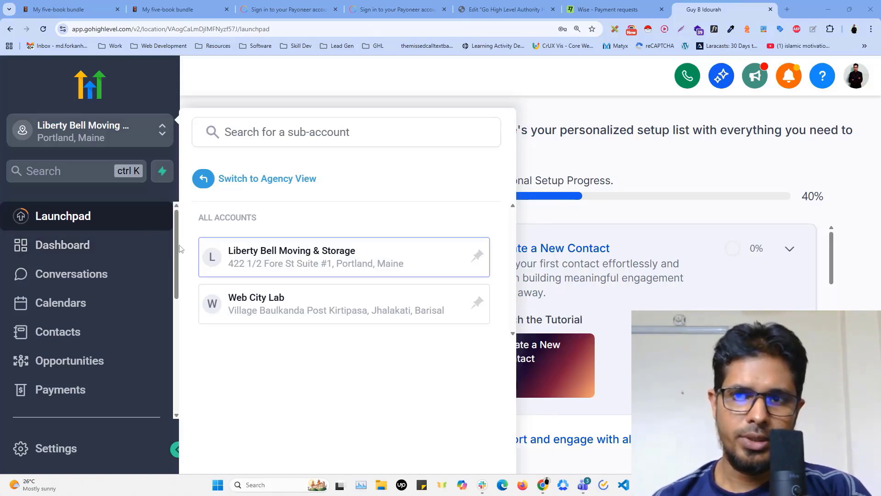
# Open the Liberty Bell Moving & Storage sub-account and view its calendar, including the appointment list
pyautogui.click(254, 259)
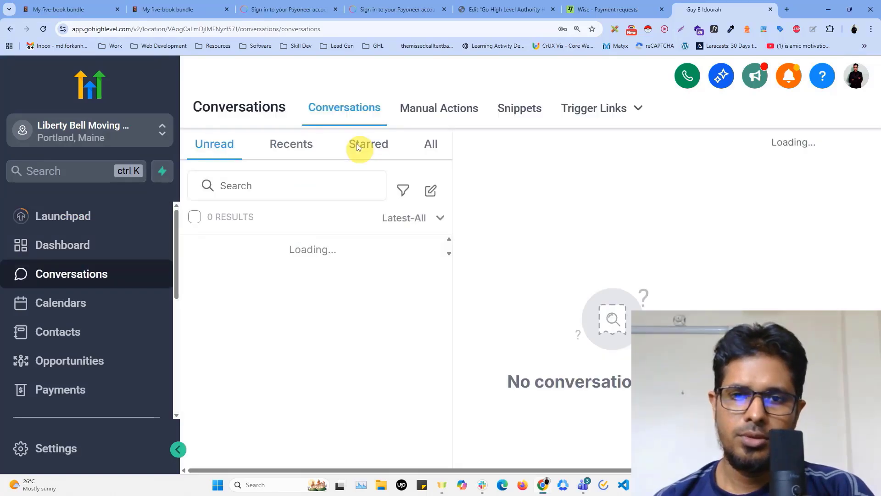
pyautogui.click(59, 311)
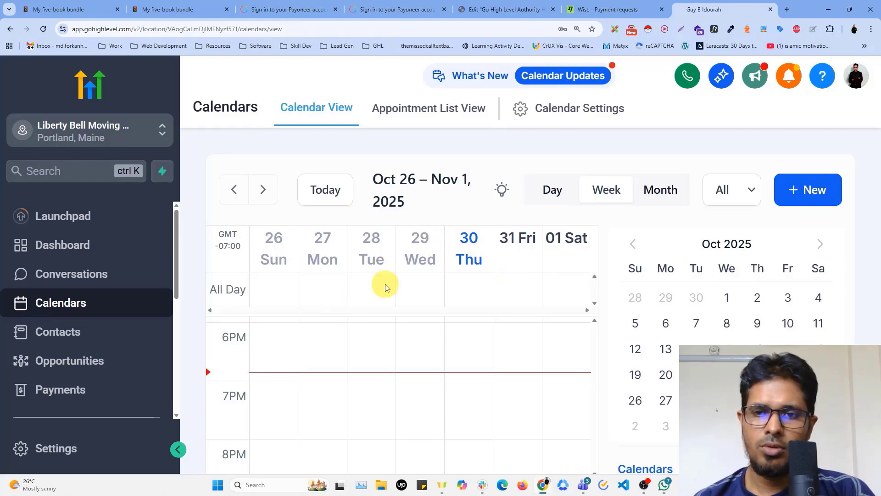
pyautogui.click(406, 109)
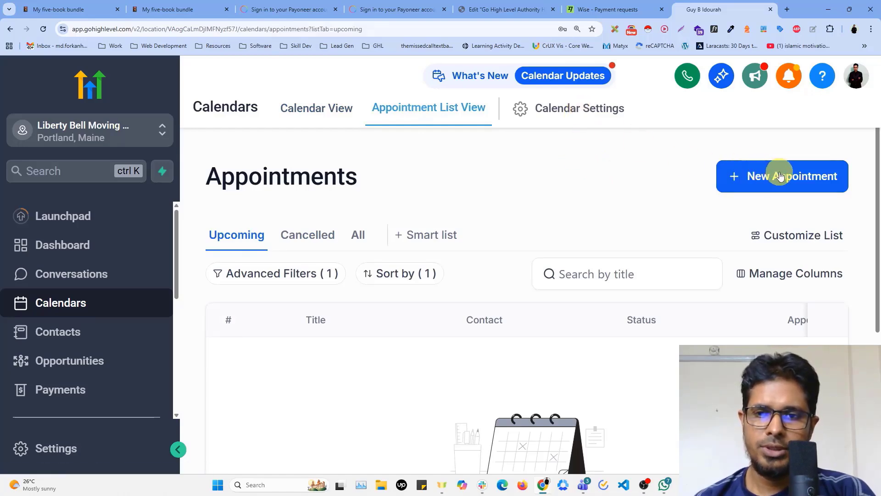
# Open the new appointment form, review its calendar, title, date, slot, location and contact fields, and close it without booking
pyautogui.click(763, 180)
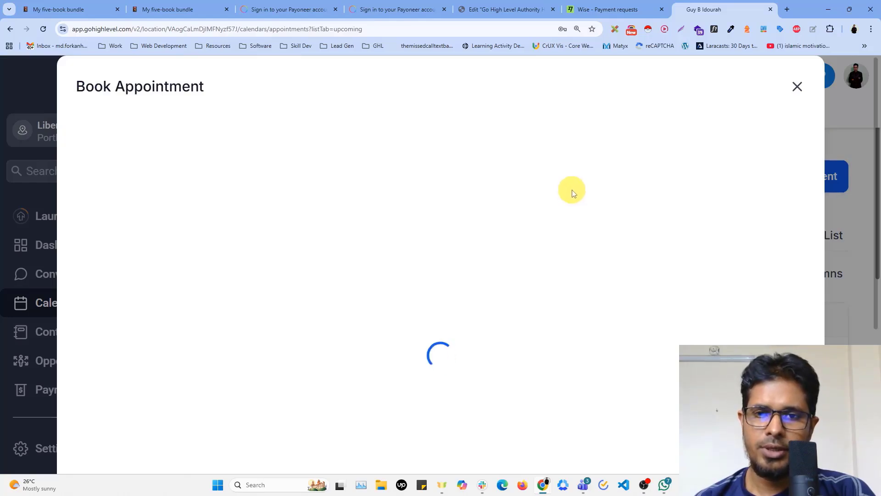
pyautogui.scroll(-4, 282, 260)
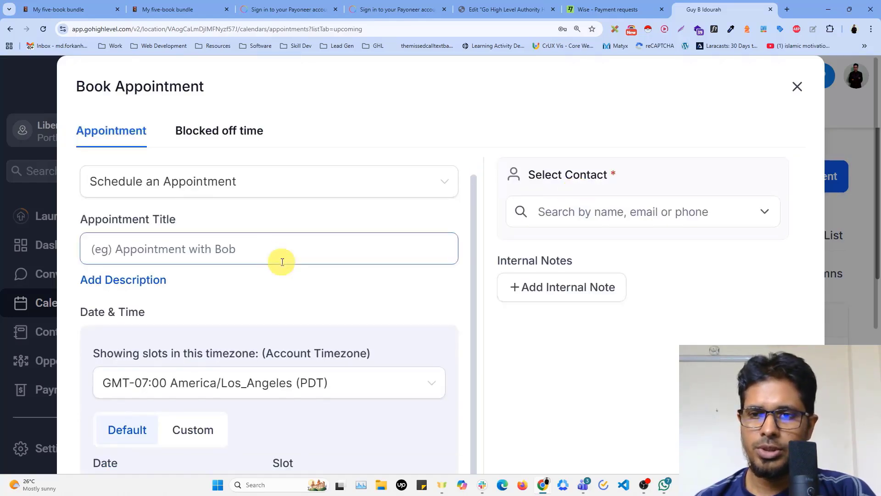
pyautogui.scroll(-2, 282, 261)
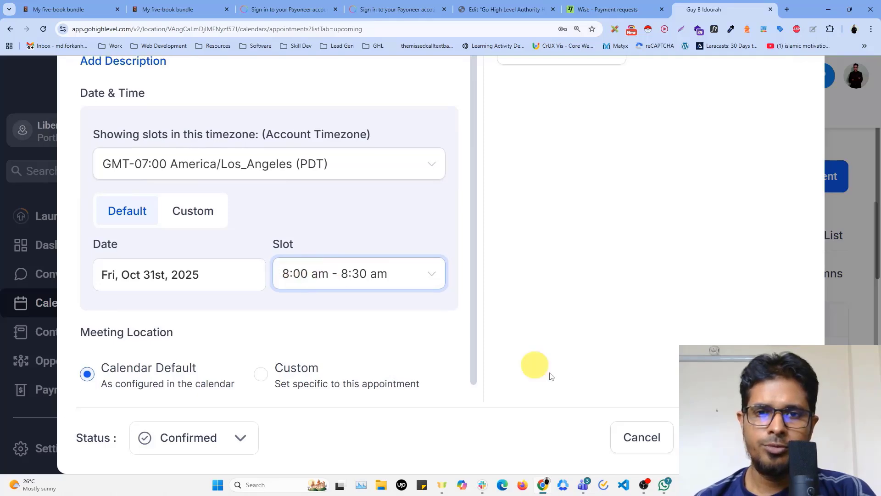
pyautogui.scroll(3, 471, 334)
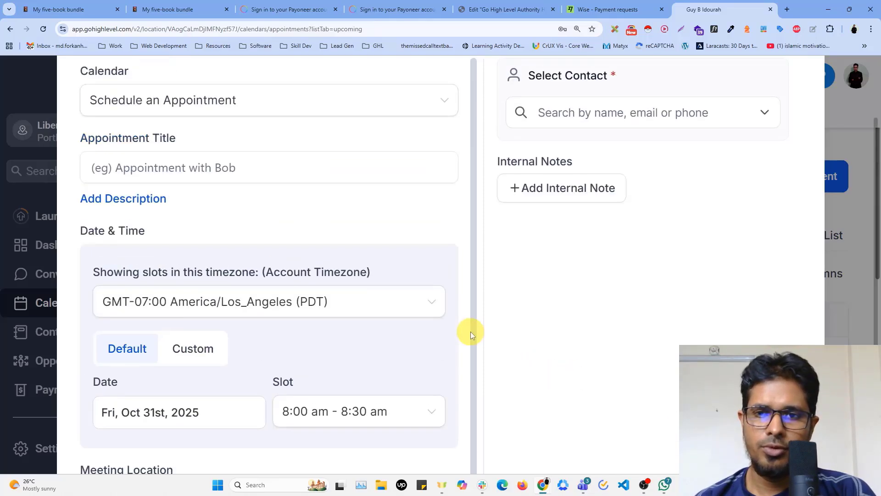
pyautogui.scroll(2, 480, 326)
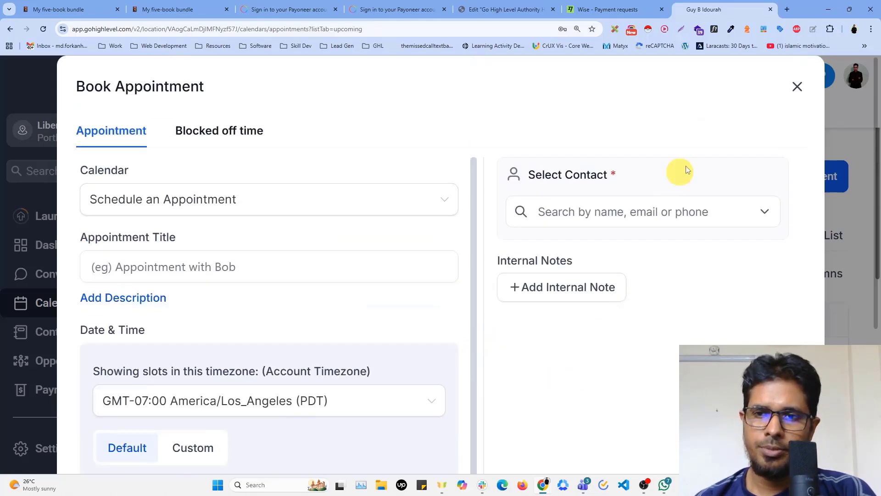
pyautogui.click(795, 88)
# Open the sub-account's contacts and look through the records with their names, phone numbers and e-mails
pyautogui.scroll(-2, 67, 295)
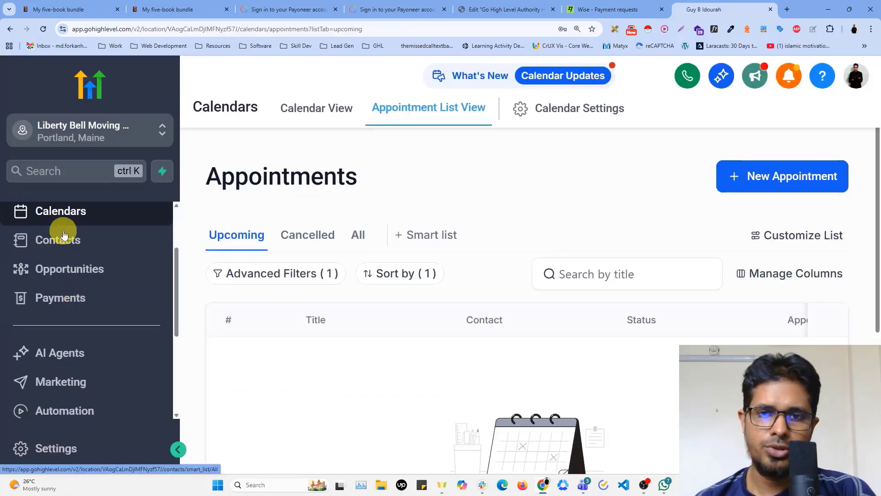
pyautogui.click(64, 241)
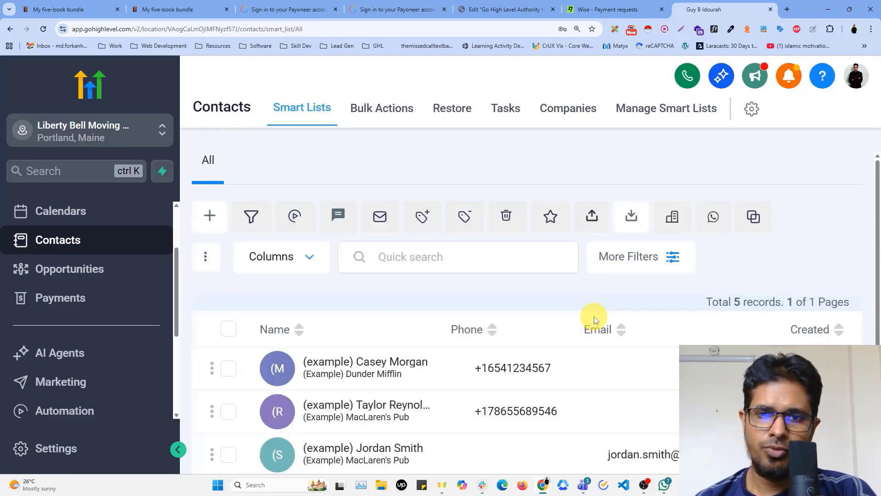
pyautogui.scroll(-3, 594, 320)
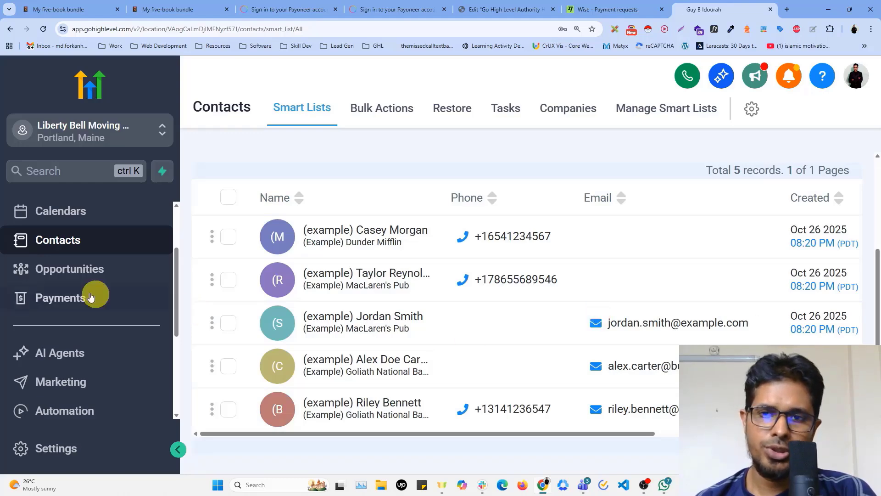
# Look through the opportunity pipeline's stages up to Review Request, and view the invoices page under Payments
pyautogui.click(55, 274)
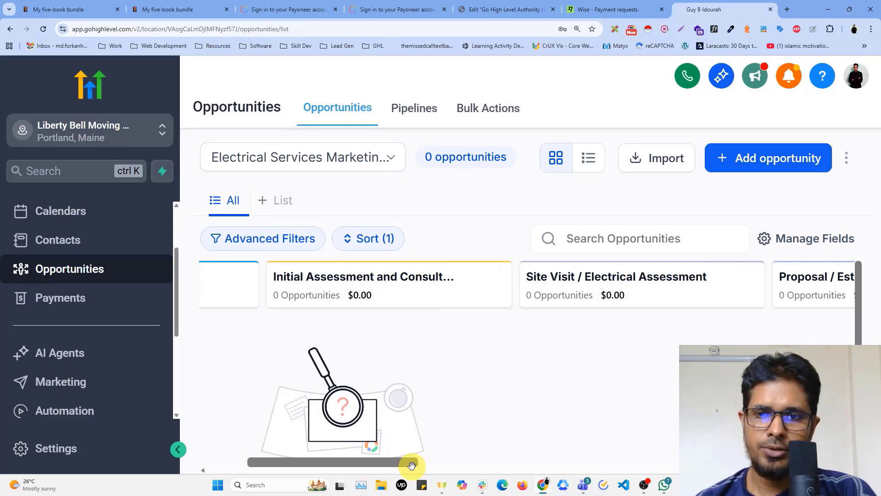
pyautogui.moveTo(411, 465); pyautogui.dragTo(847, 473)
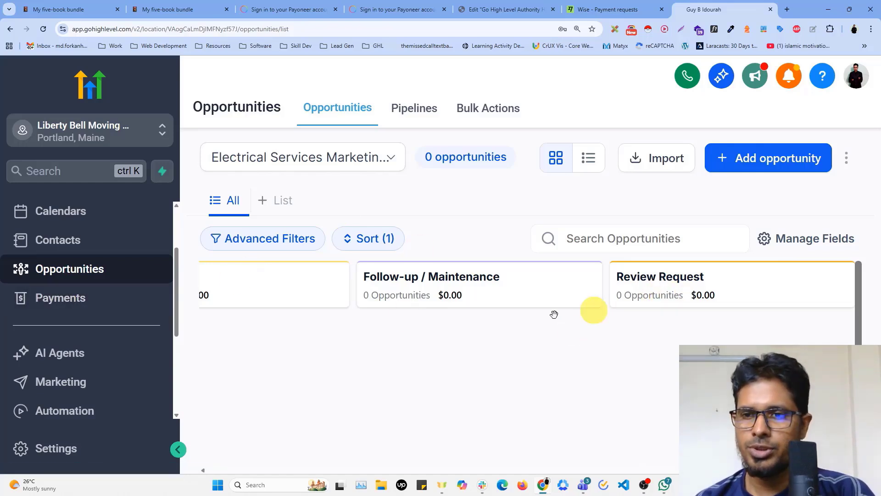
pyautogui.scroll(-1, 85, 309)
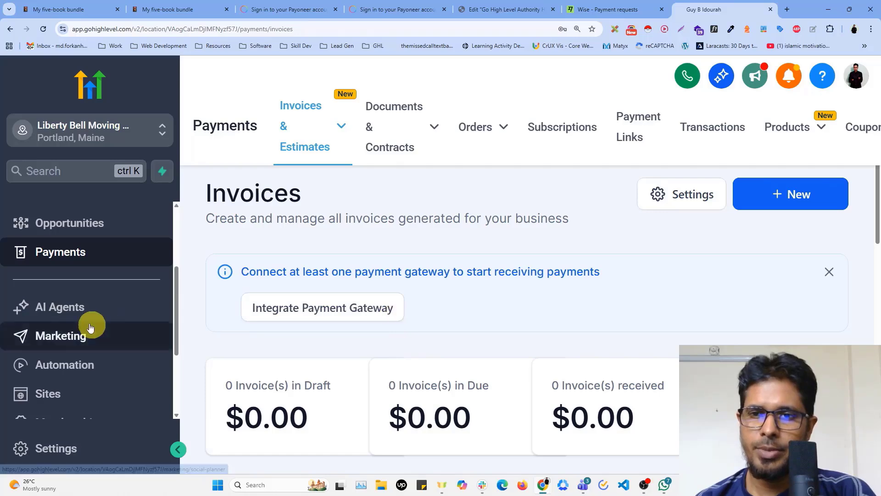
pyautogui.scroll(-1, 89, 321)
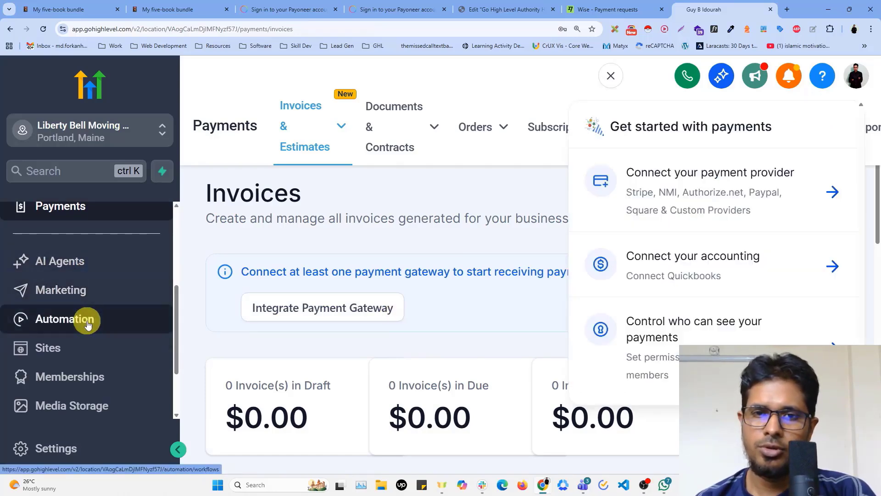
# Review the marketing Social Planner's connectable social accounts and its post scheduling options
pyautogui.click(70, 296)
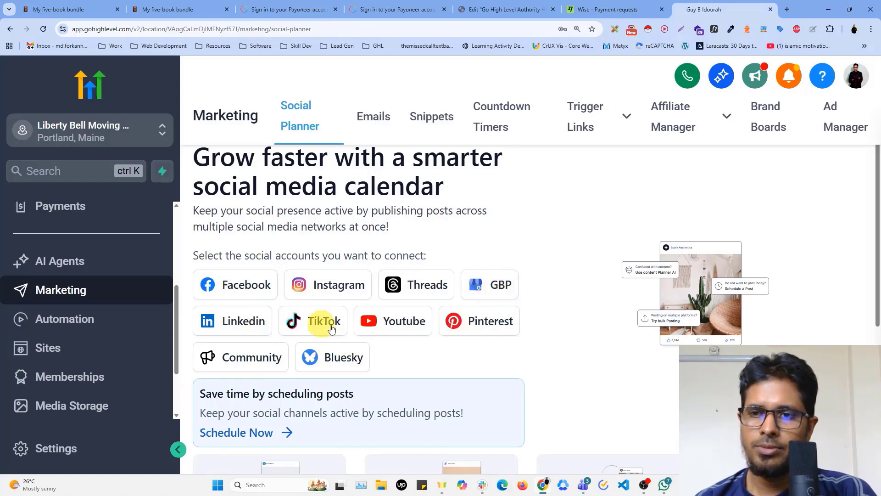
pyautogui.scroll(-4, 533, 299)
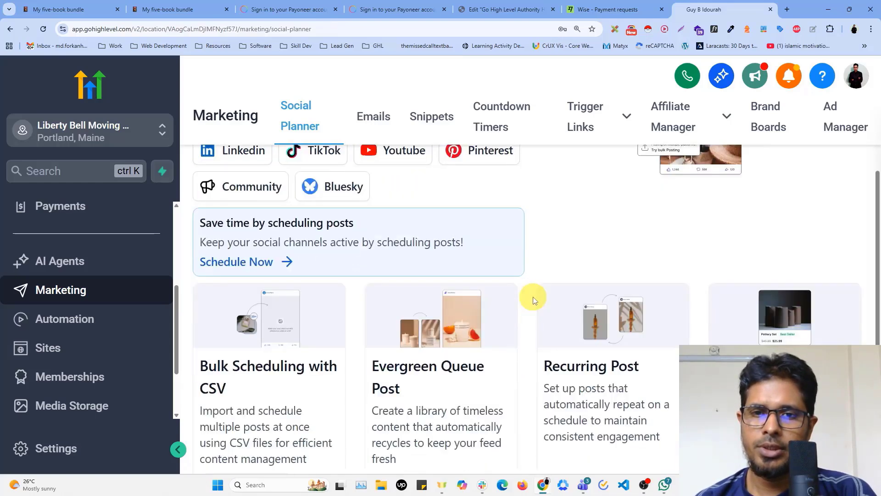
pyautogui.scroll(3, 534, 299)
pyautogui.scroll(1, 533, 299)
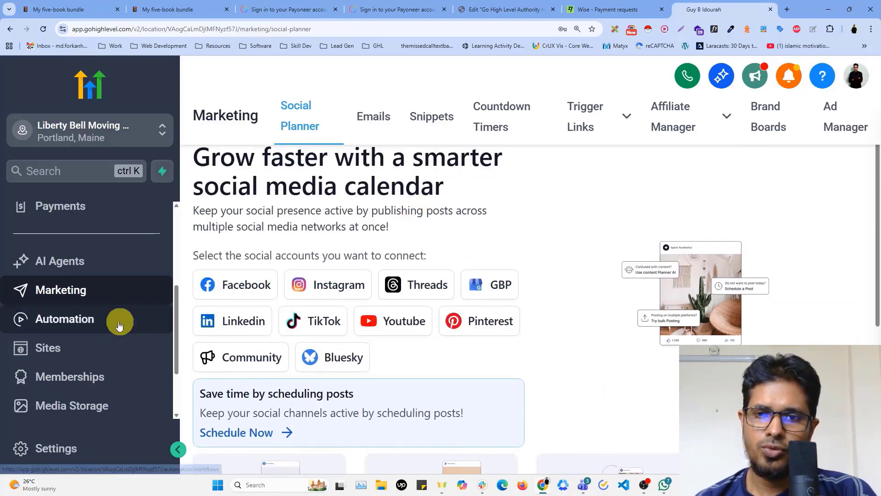
# Open the Marketing Workflows folder in the automation section and look over its workflows
pyautogui.click(64, 320)
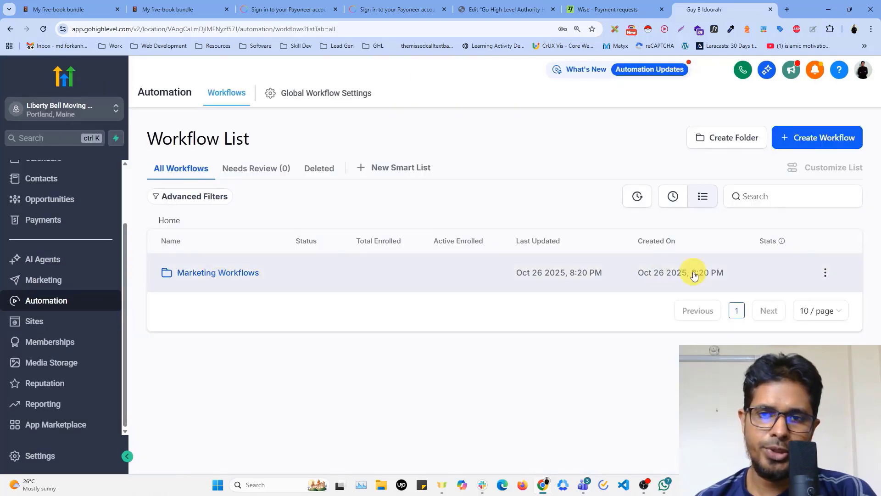
pyautogui.click(329, 274)
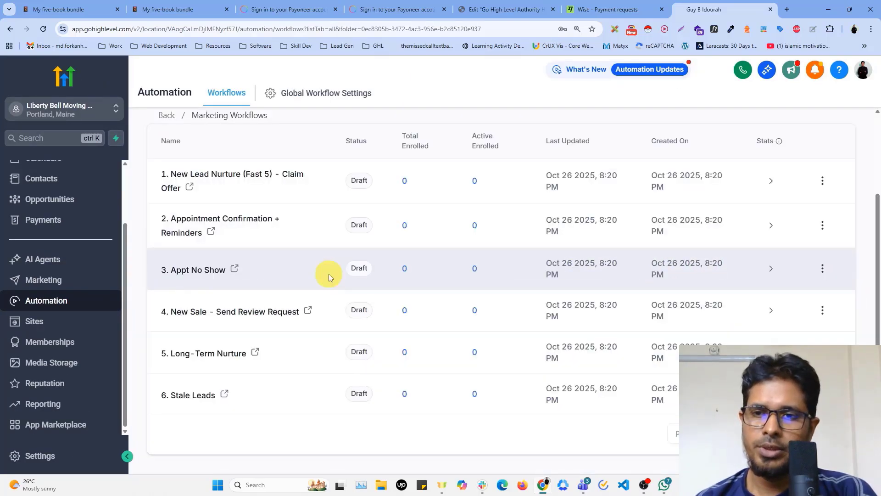
pyautogui.scroll(2, 249, 274)
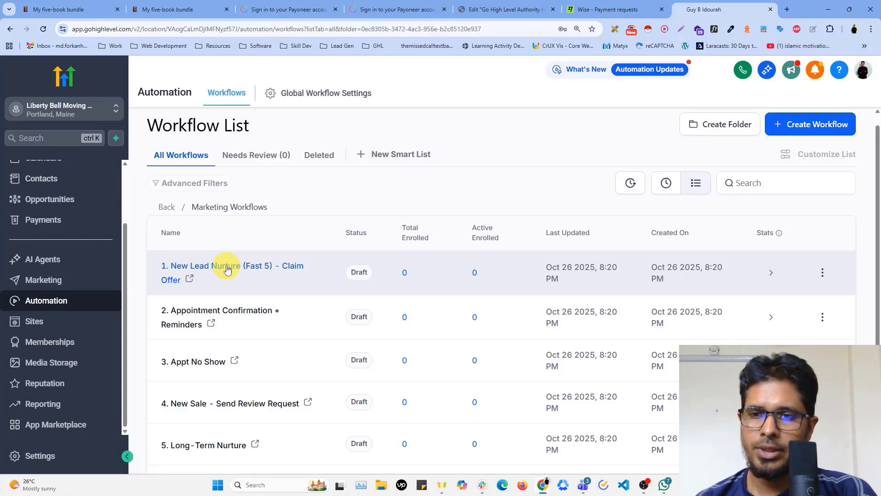
# Open the "1. New Lead Nurture (Fast 5) - Claim Offer" workflow and examine its triggers, actions, reply condition and both reply branches
pyautogui.click(227, 270)
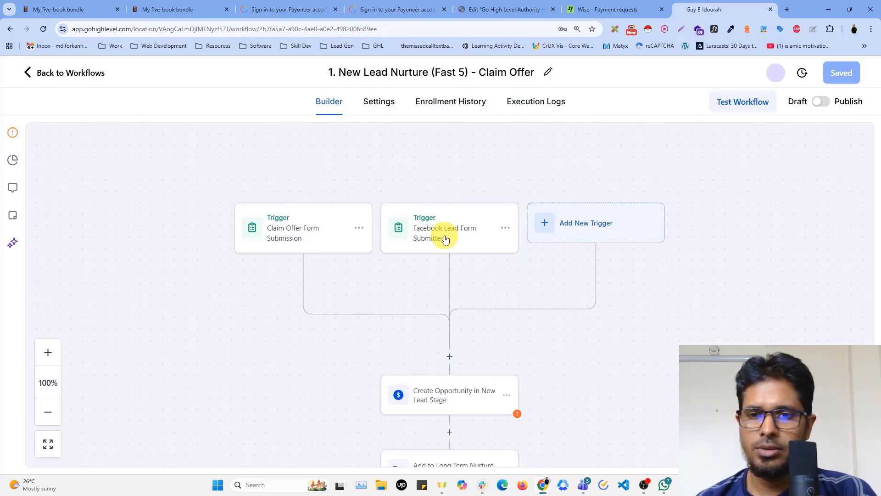
pyautogui.scroll(-4, 450, 266)
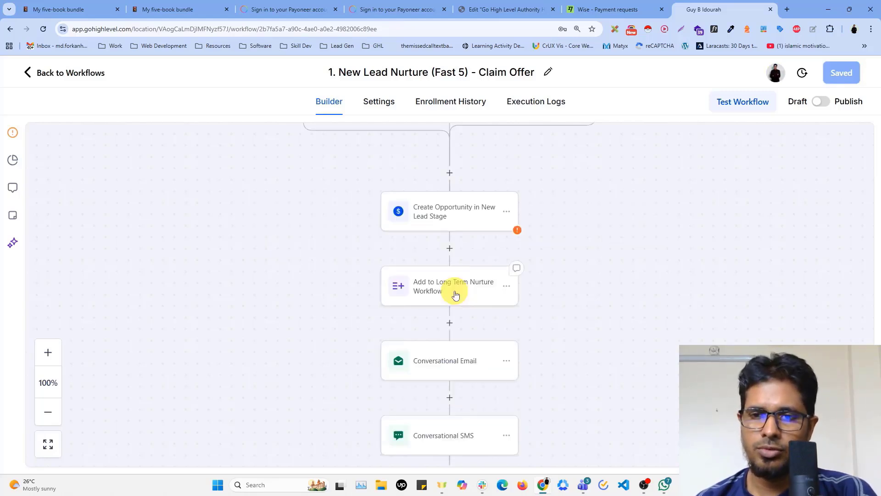
pyautogui.scroll(-7, 455, 294)
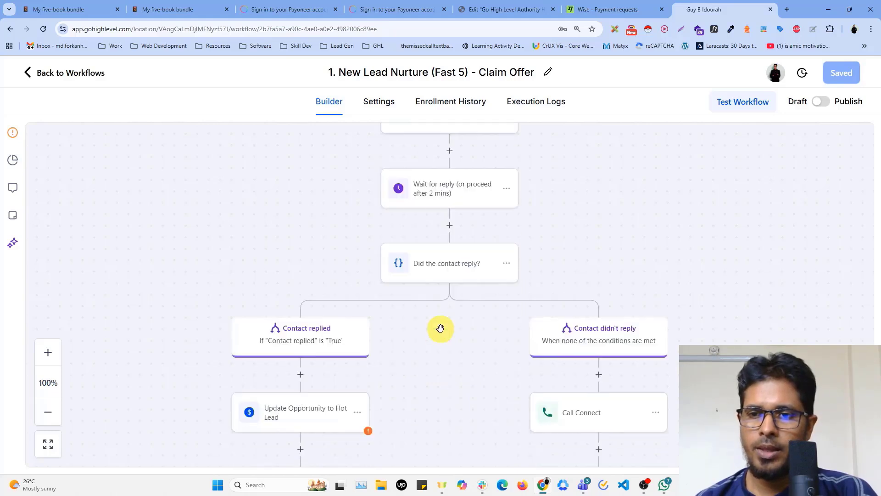
pyautogui.scroll(-2, 440, 328)
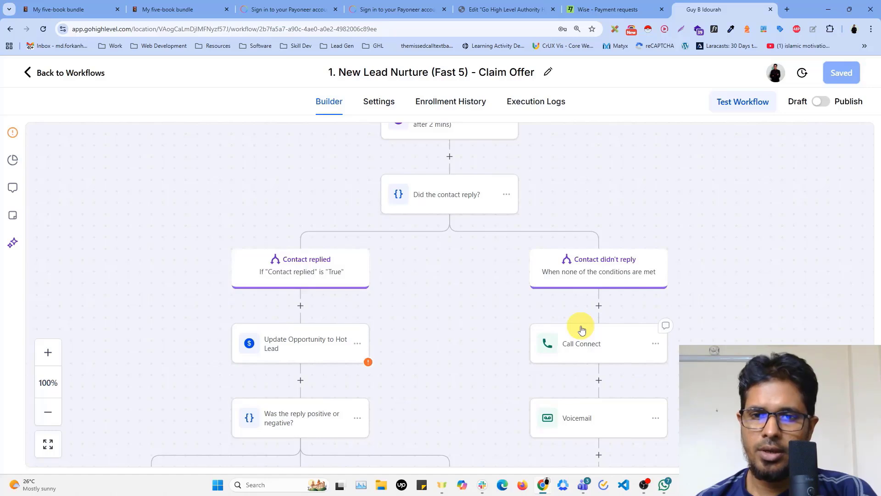
pyautogui.scroll(-3, 304, 295)
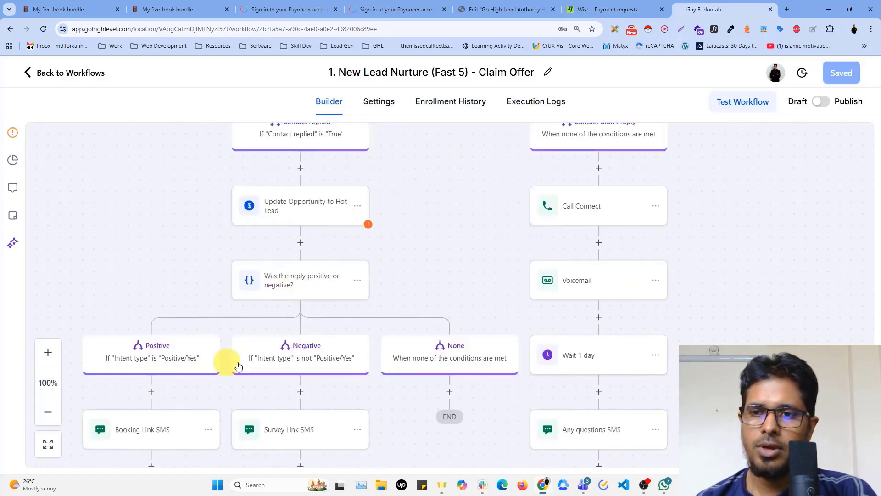
pyautogui.scroll(-2, 633, 307)
pyautogui.scroll(2, 634, 309)
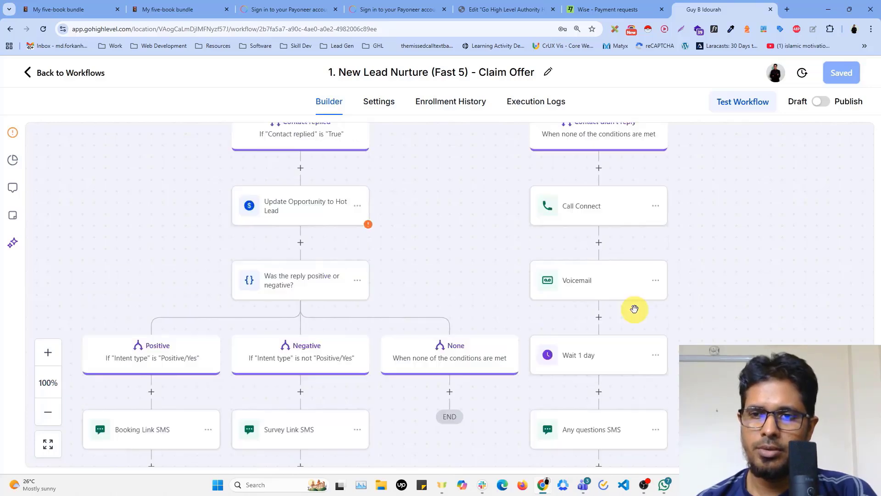
pyautogui.scroll(1, 634, 308)
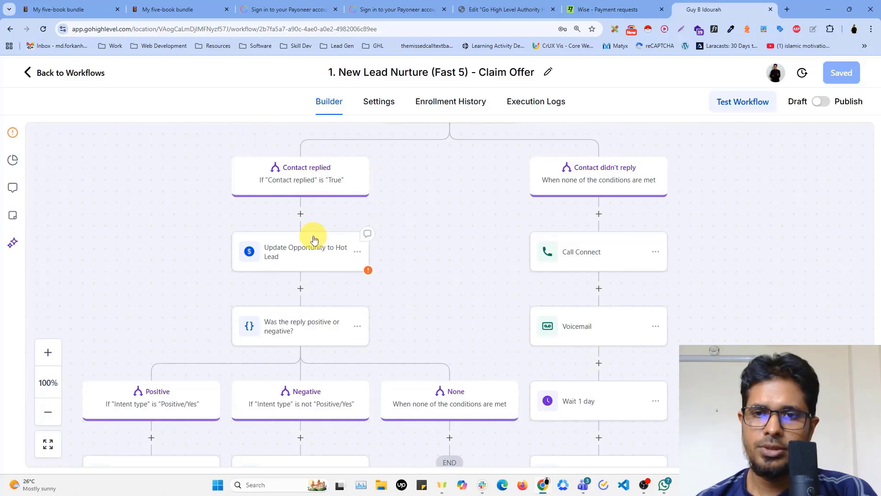
pyautogui.scroll(1, 301, 254)
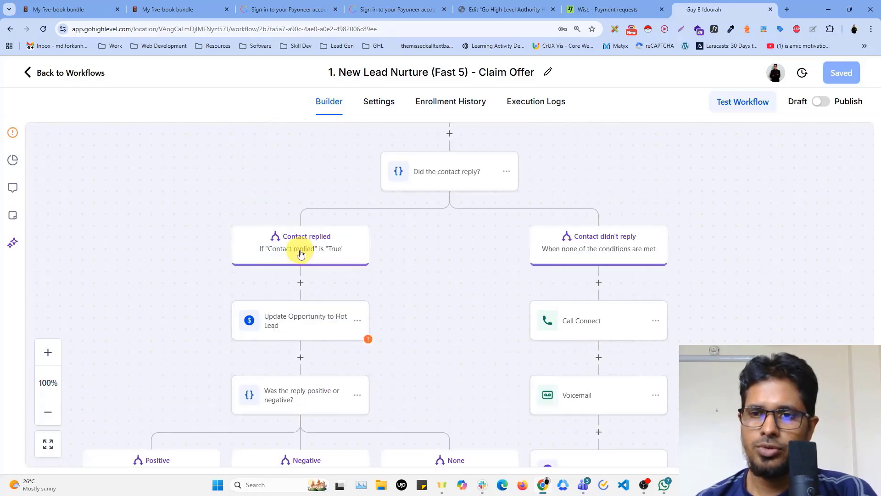
pyautogui.scroll(-3, 300, 254)
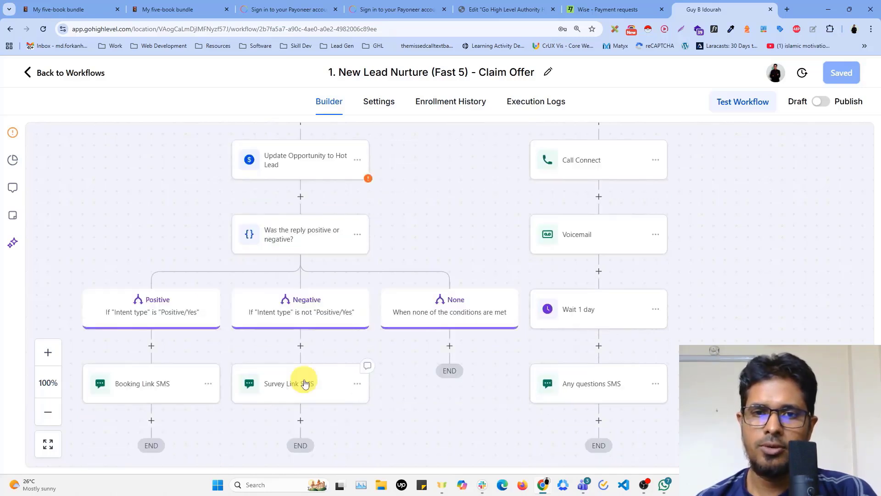
# Open the "Marketing Form - Claim Offer" form from the Sites section and look over the available form elements
pyautogui.click(28, 73)
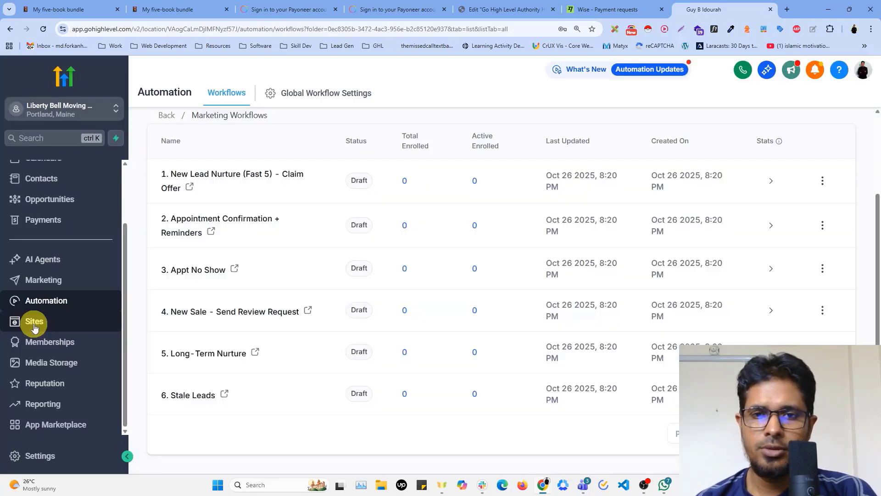
pyautogui.click(35, 324)
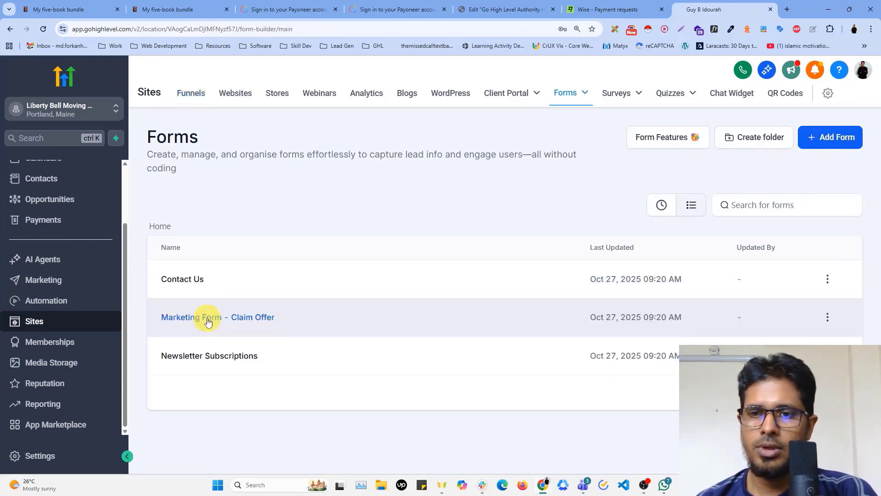
pyautogui.click(207, 319)
pyautogui.scroll(-10, 90, 246)
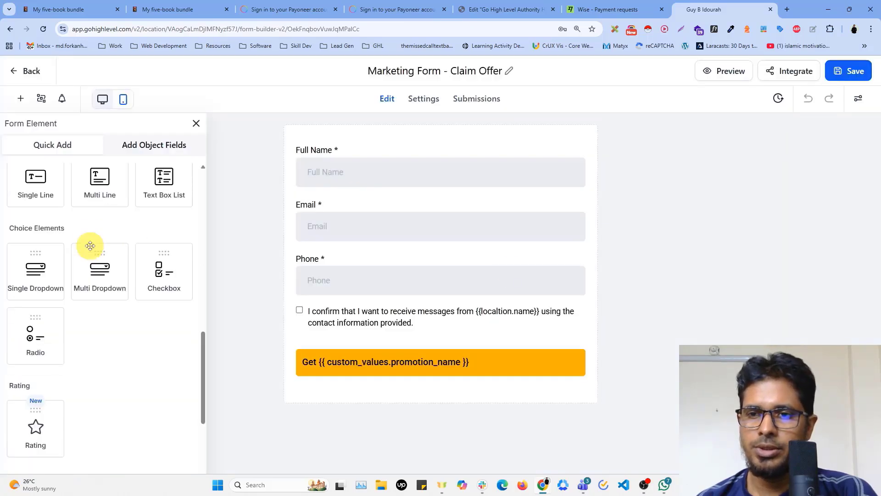
pyautogui.scroll(-5, 91, 246)
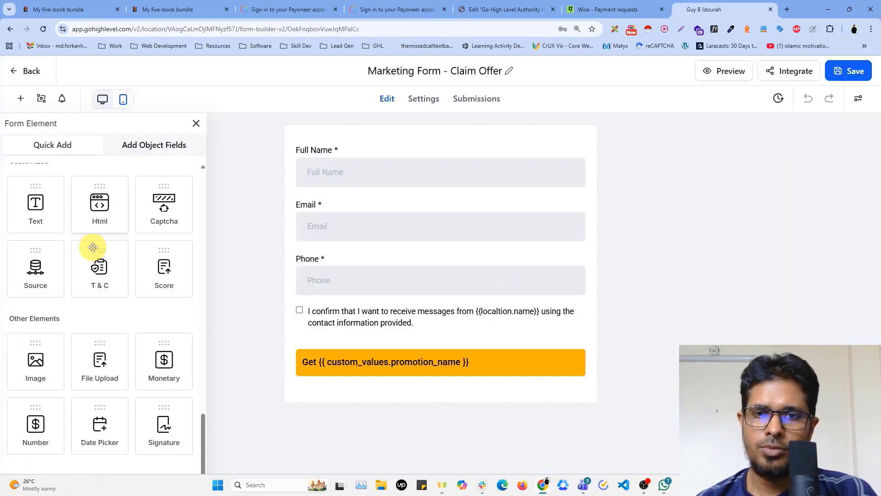
pyautogui.scroll(3, 148, 325)
pyautogui.scroll(-3, 151, 326)
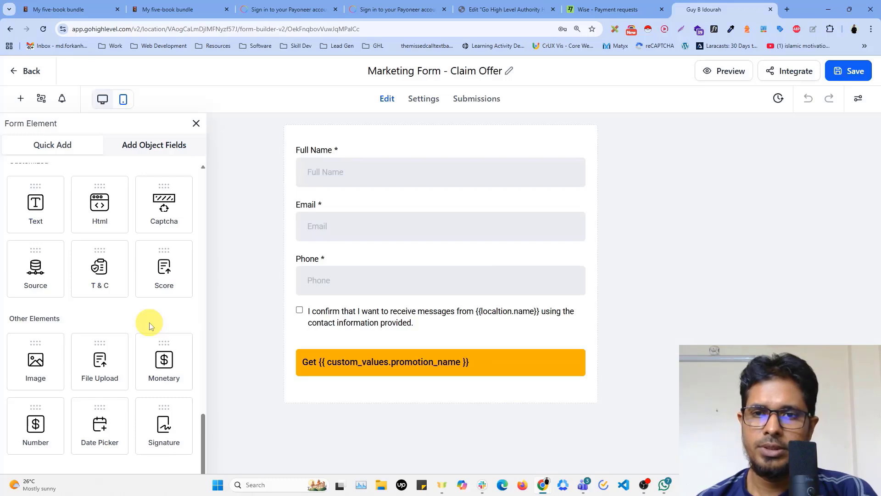
# Add a Collect Payment element to the form between the Phone field and the consent checkbox
pyautogui.scroll(6, 150, 324)
pyautogui.scroll(3, 151, 323)
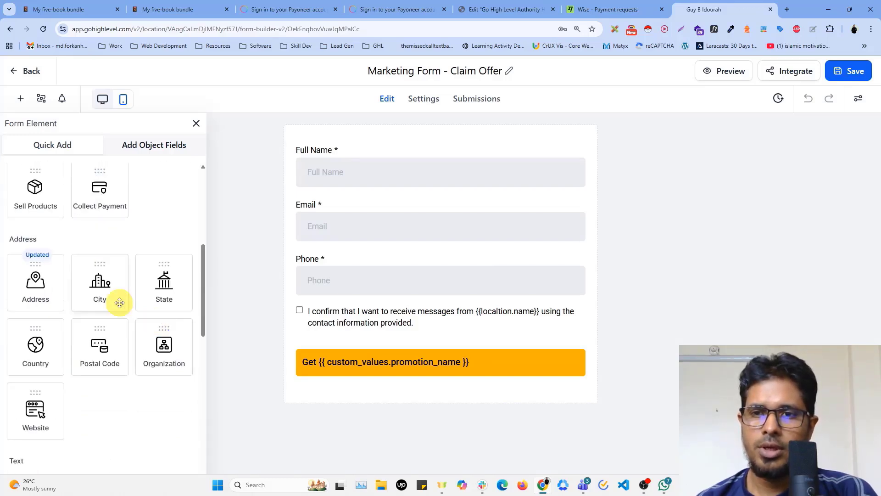
pyautogui.scroll(2, 137, 294)
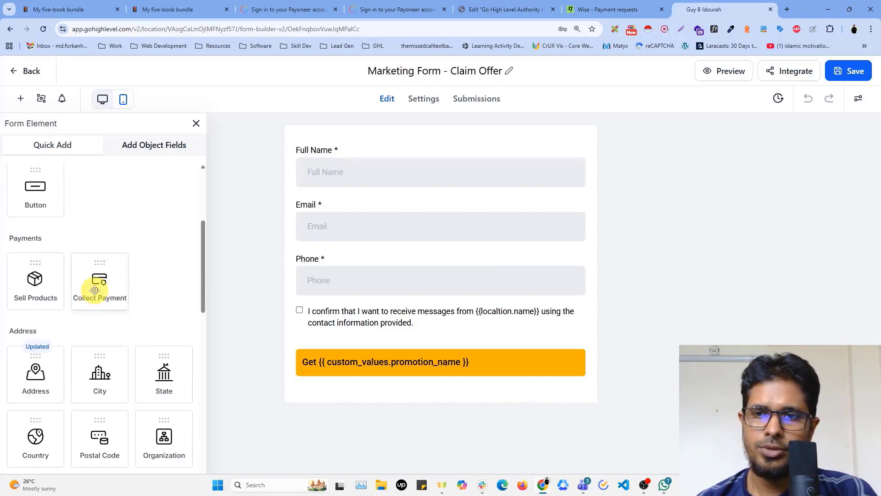
pyautogui.moveTo(98, 289); pyautogui.dragTo(426, 318)
pyautogui.scroll(-2, 367, 319)
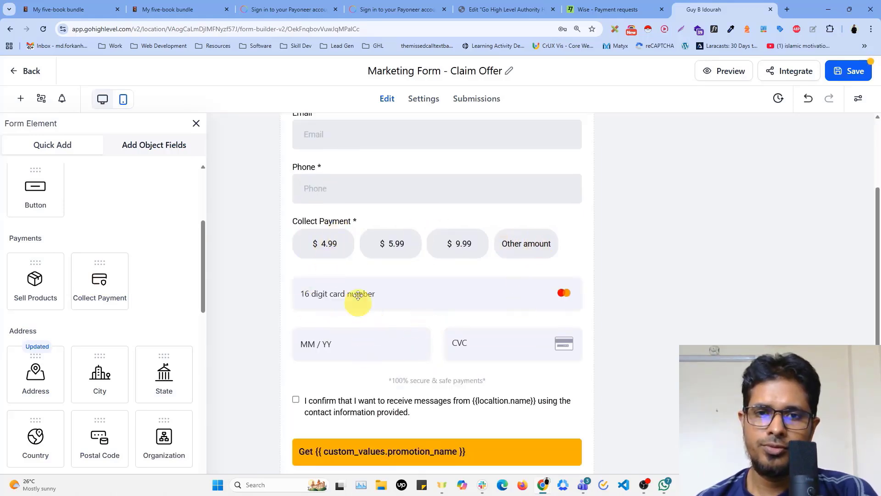
# Enable recurring payments on the Collect Payment element, offering only weekly and monthly billing frequencies
pyautogui.click(404, 303)
pyautogui.scroll(-8, 814, 287)
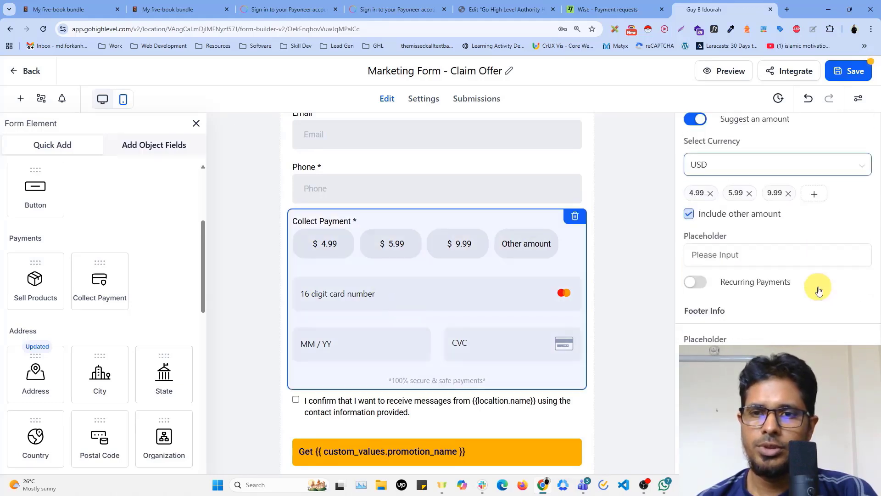
pyautogui.click(696, 288)
pyautogui.click(689, 305)
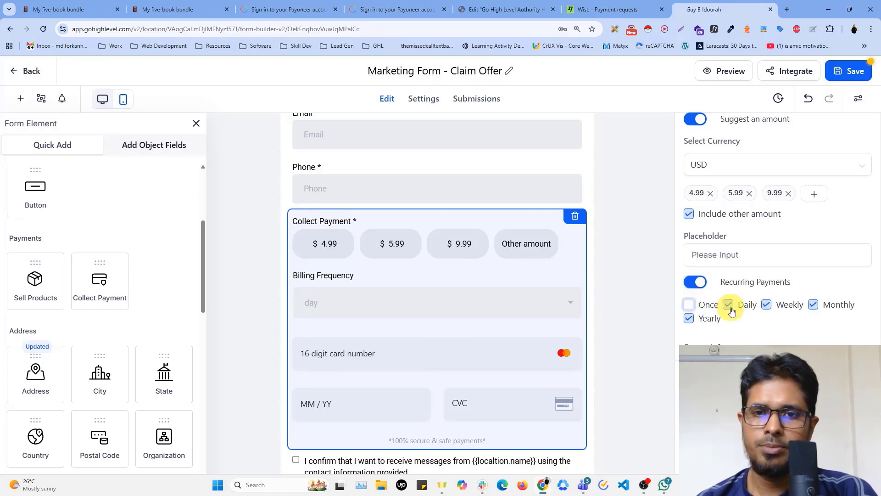
pyautogui.click(729, 305)
pyautogui.click(766, 305)
pyautogui.click(688, 318)
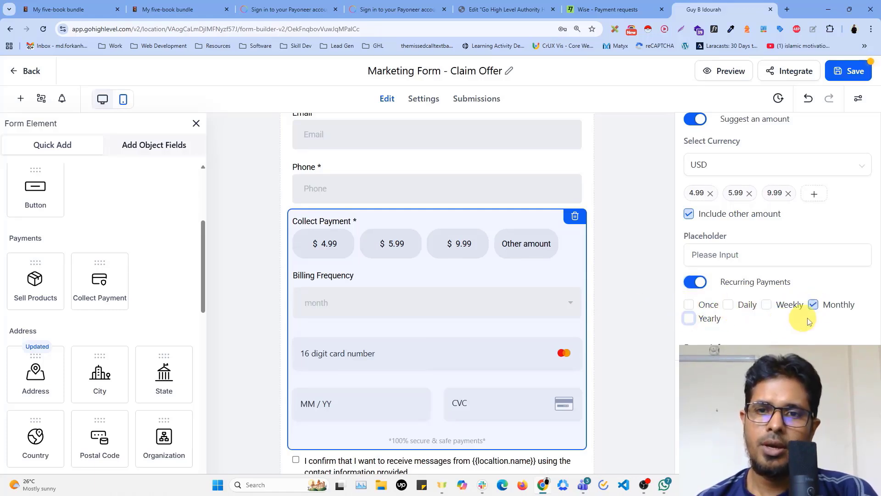
pyautogui.click(813, 305)
pyautogui.click(765, 304)
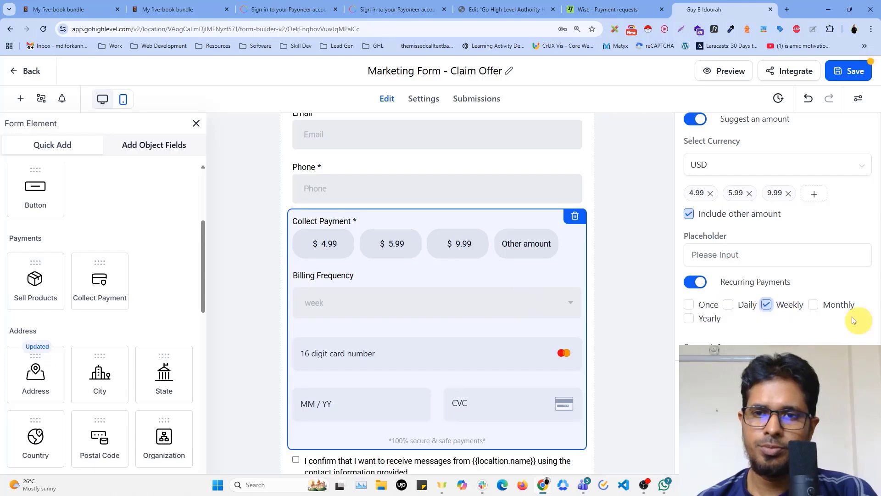
pyautogui.click(813, 305)
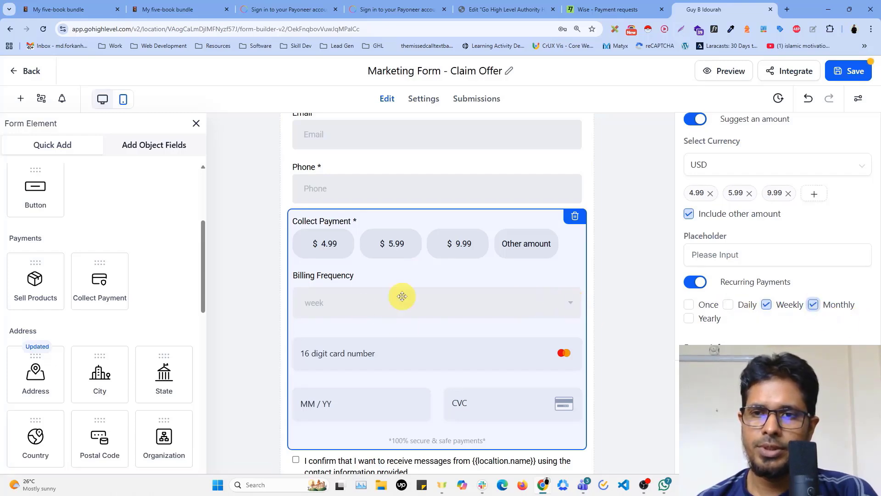
pyautogui.scroll(-2, 402, 296)
pyautogui.scroll(4, 385, 289)
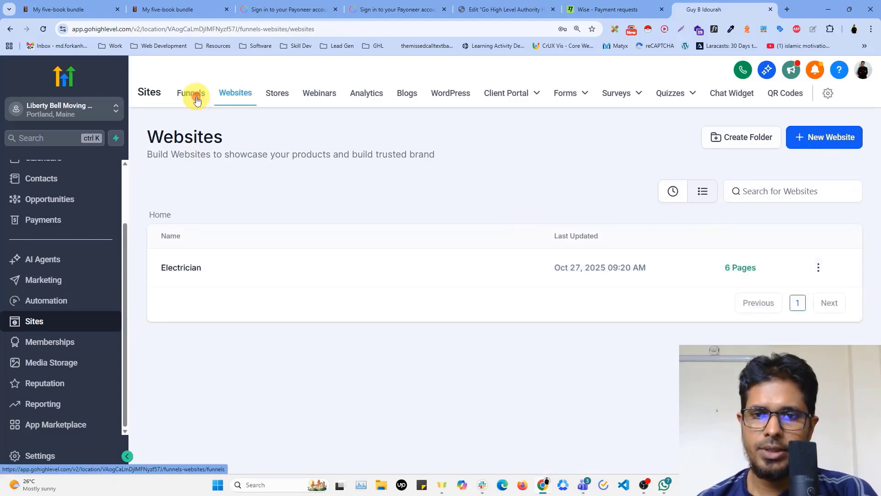
# Start creating a new funnel from templates in the Funnels area
pyautogui.click(197, 101)
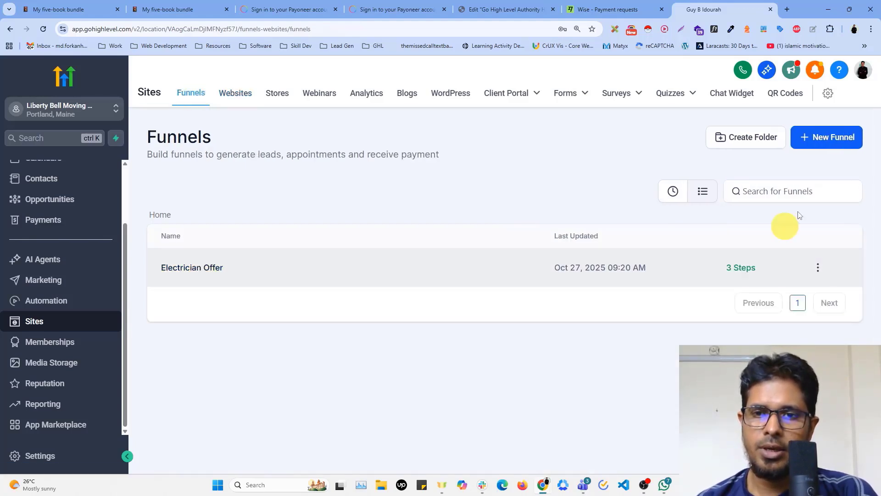
pyautogui.click(822, 139)
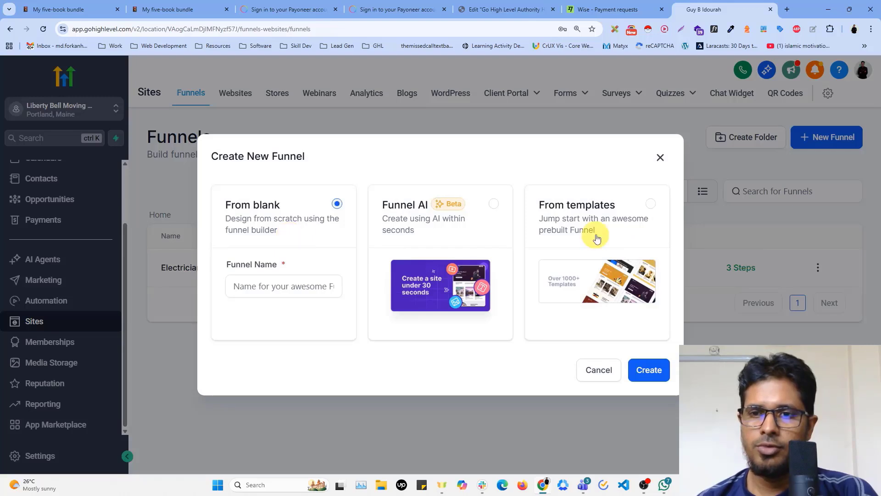
pyautogui.click(650, 203)
pyautogui.click(642, 369)
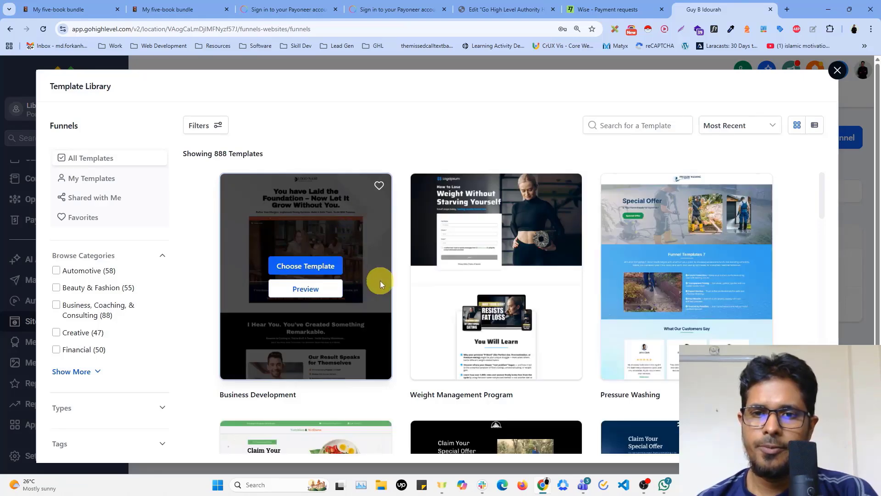
# Browse the funnel template library and choose the Business Development template
pyautogui.moveTo(501, 291)
pyautogui.scroll(-2, 504, 292)
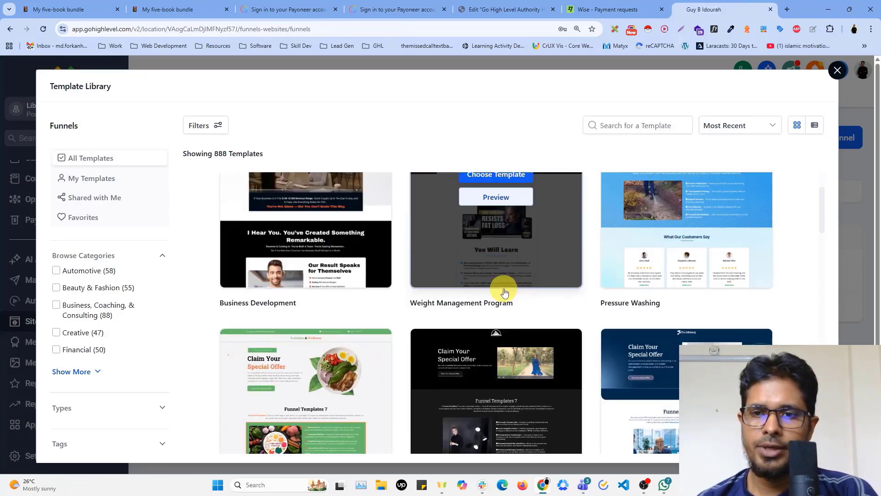
pyautogui.scroll(-4, 504, 292)
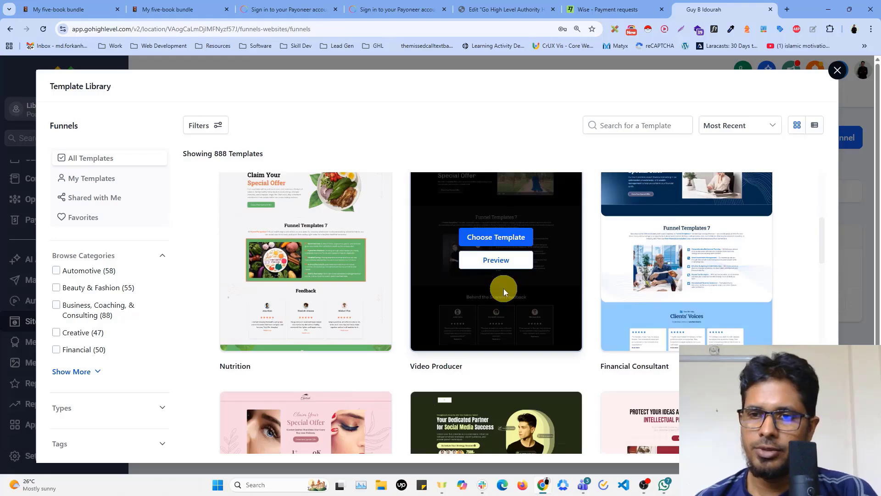
pyautogui.scroll(-5, 509, 288)
pyautogui.scroll(-5, 592, 336)
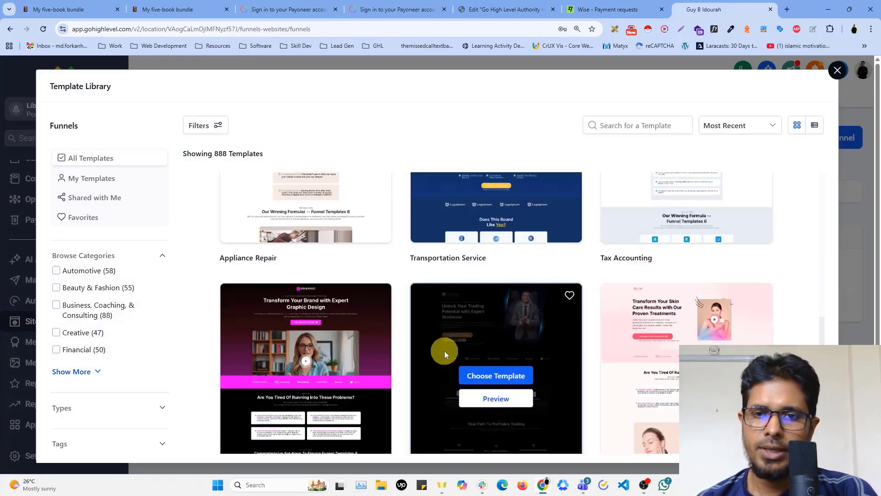
pyautogui.scroll(5, 444, 351)
pyautogui.scroll(4, 487, 345)
pyautogui.scroll(5, 487, 344)
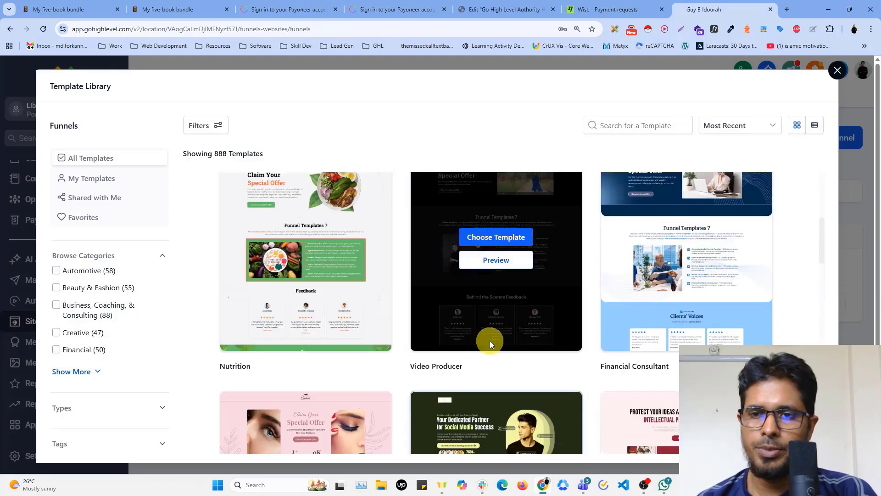
pyautogui.moveTo(334, 268)
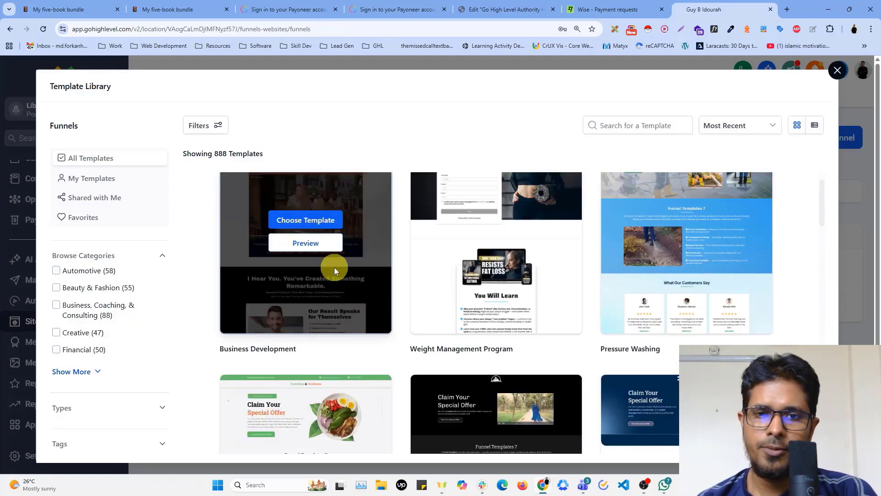
pyautogui.click(307, 221)
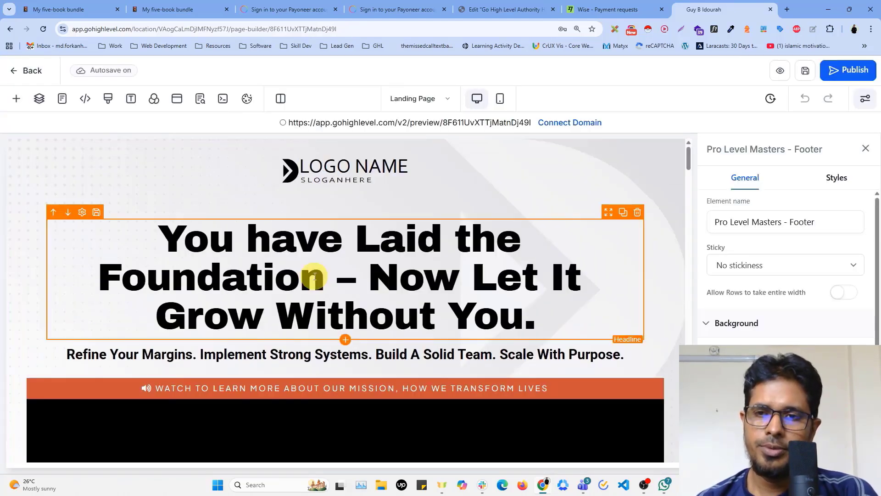
# Look through the landing page's sections in the page builder, including its video, image and bullet list elements
pyautogui.scroll(-8, 366, 309)
pyautogui.scroll(3, 367, 309)
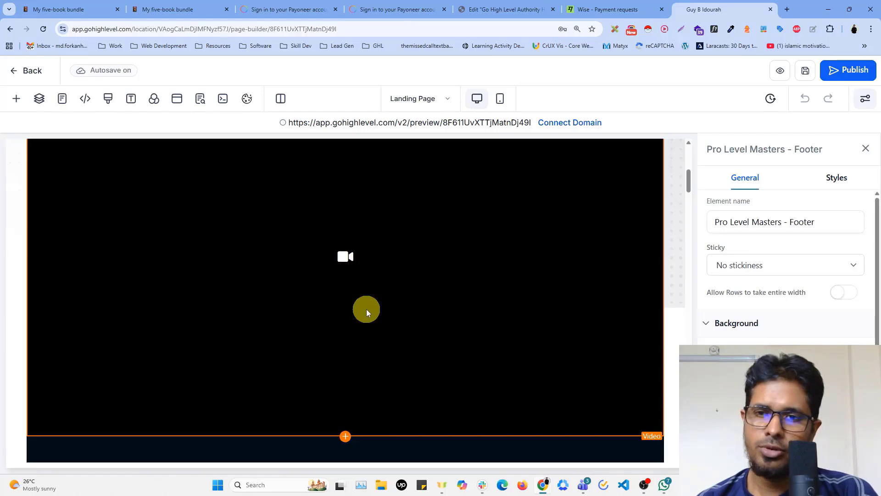
pyautogui.scroll(-5, 366, 310)
pyautogui.click(221, 286)
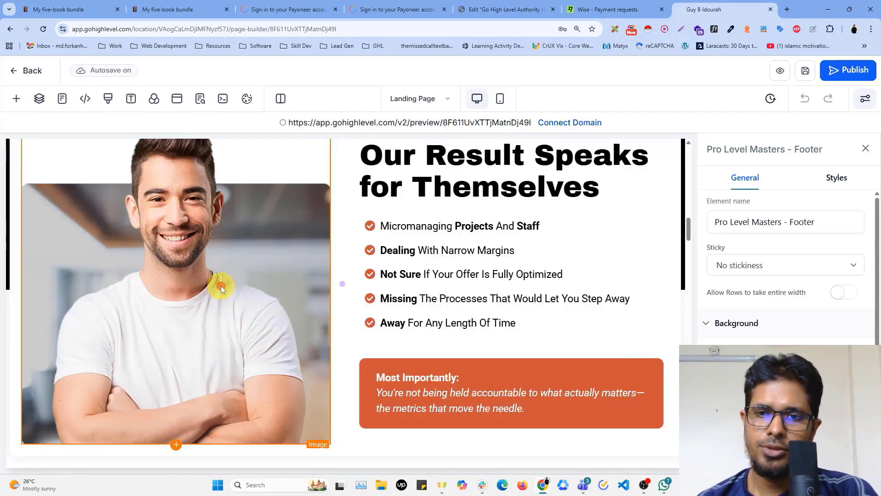
pyautogui.click(417, 274)
pyautogui.scroll(-10, 445, 334)
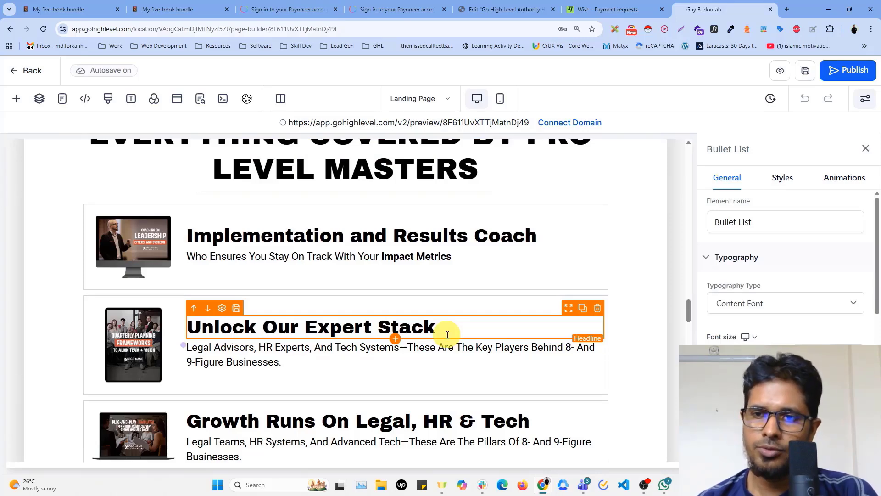
pyautogui.scroll(-15, 220, 315)
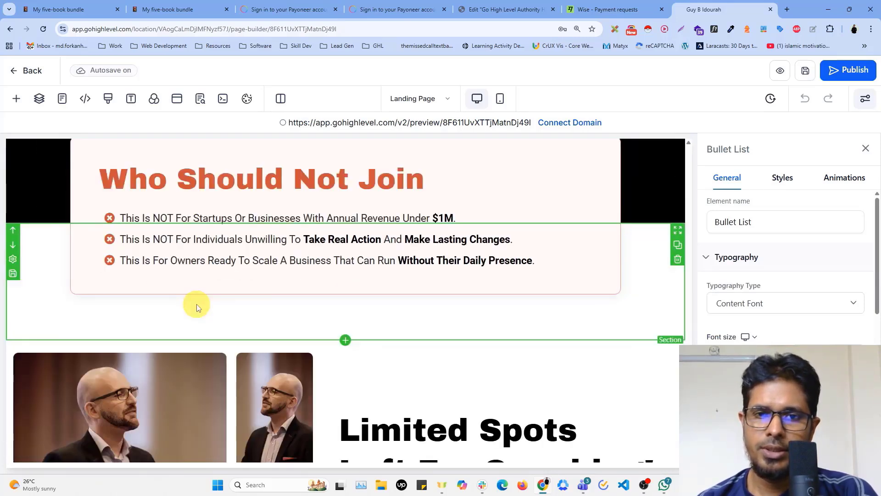
pyautogui.scroll(-10, 215, 303)
pyautogui.scroll(5, 276, 321)
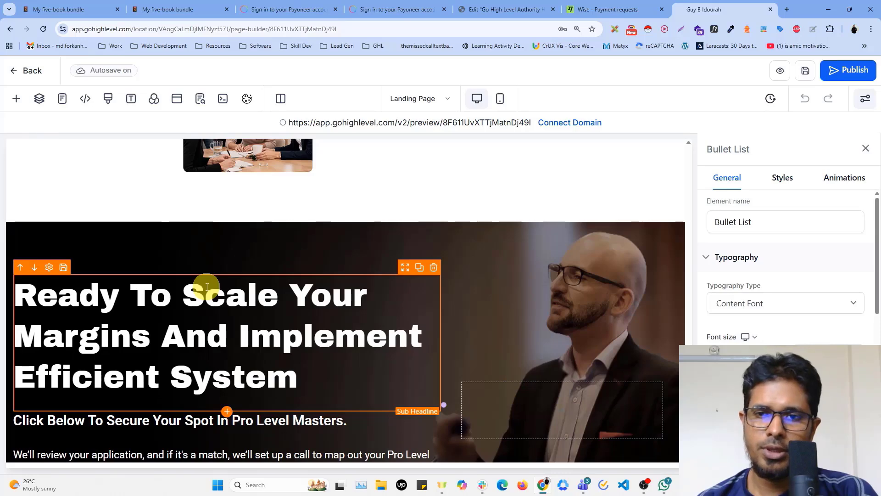
# Reduce the font size of the "Ready To Scale Your Margins And Implement Efficient System" sub headline and retype its last letter
pyautogui.click(205, 287)
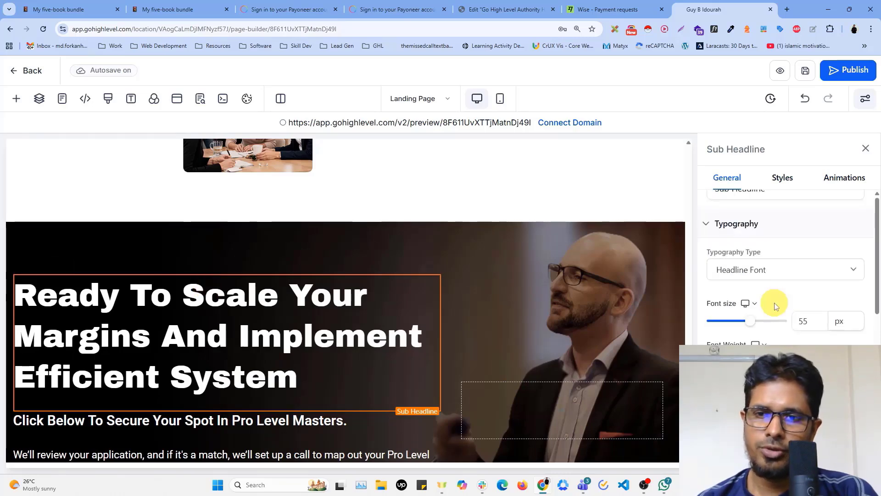
pyautogui.scroll(-5, 774, 303)
pyautogui.scroll(6, 774, 301)
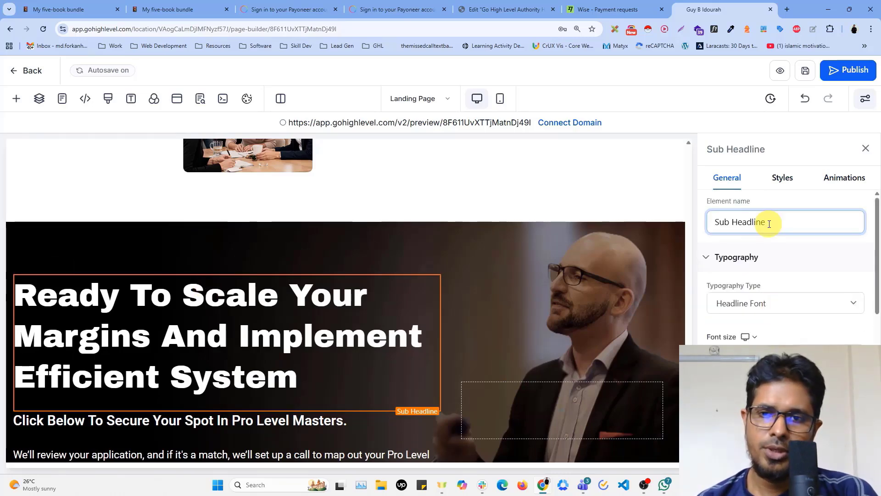
pyautogui.click(176, 306)
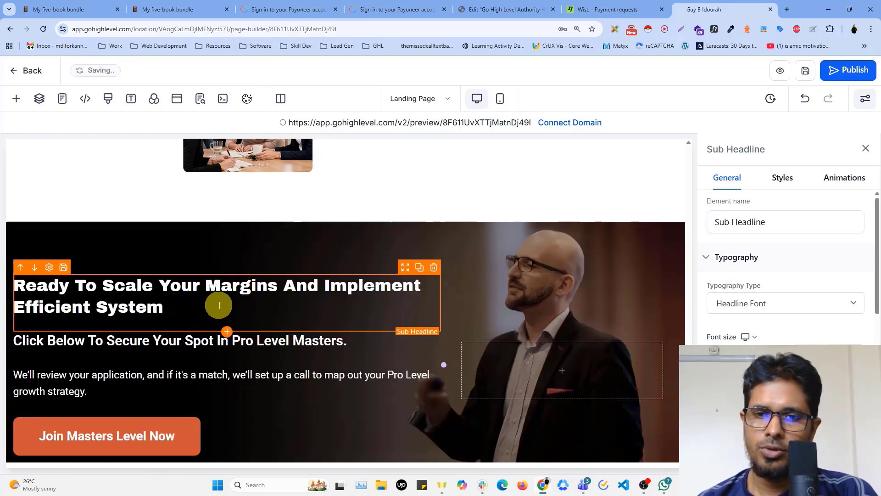
pyautogui.write('mmm')
pyautogui.press('BackSpace')
pyautogui.press('BackSpace')
pyautogui.press('BackSpace')
pyautogui.press('BackSpace')
pyautogui.write('m')
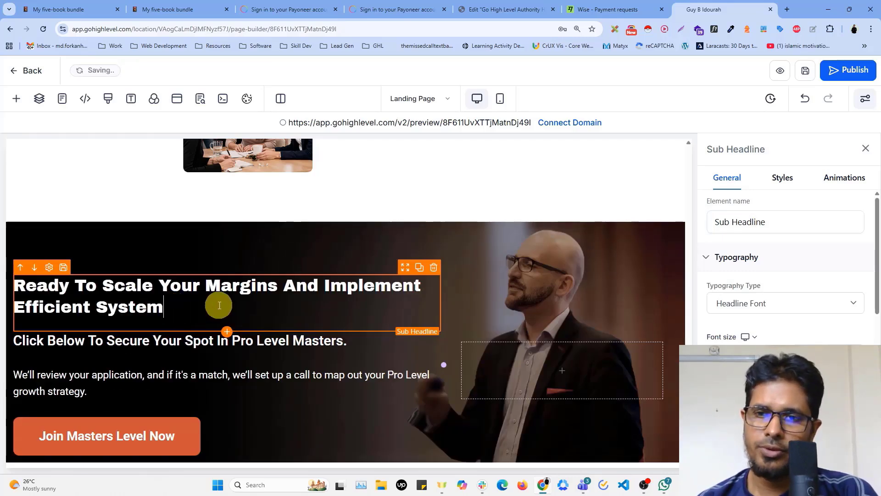
# Switch the landing page to the mobile layout and review it up to its beginning
pyautogui.scroll(10, 594, 299)
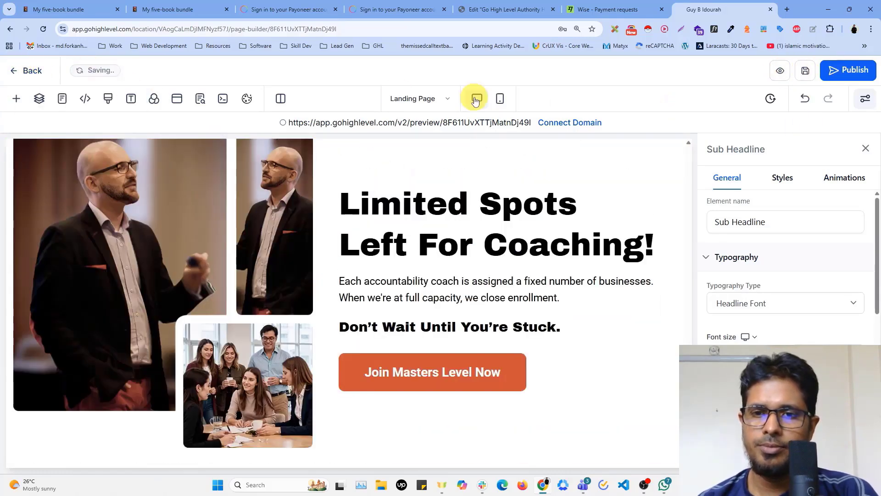
pyautogui.click(505, 101)
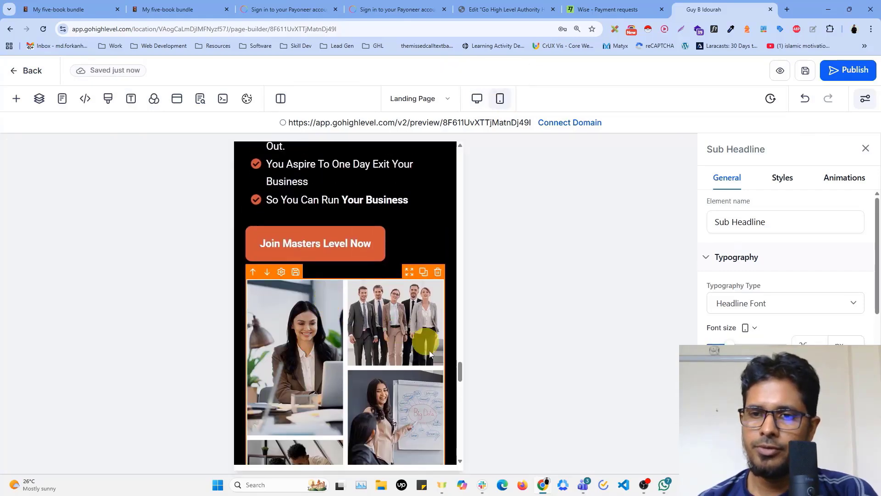
pyautogui.moveTo(459, 371); pyautogui.dragTo(481, 152)
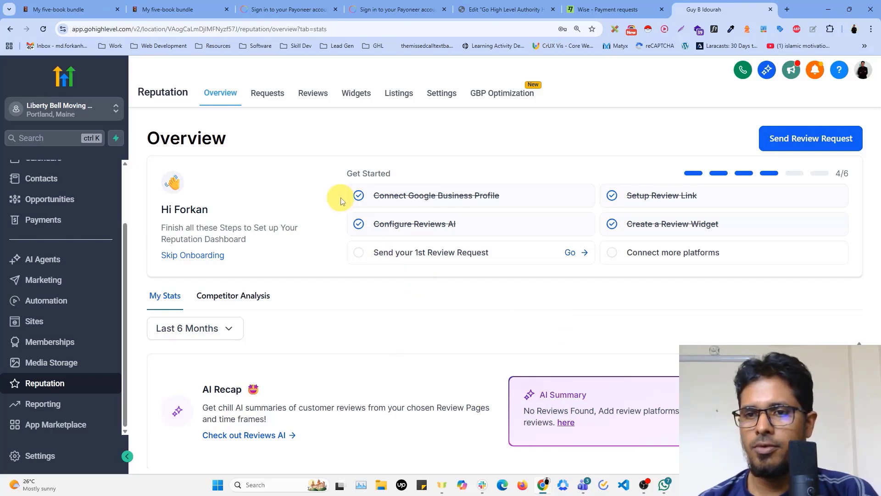
# Open the customer reviews in Reputation and examine the average rating, review count and individual reviews with their replies
pyautogui.click(312, 94)
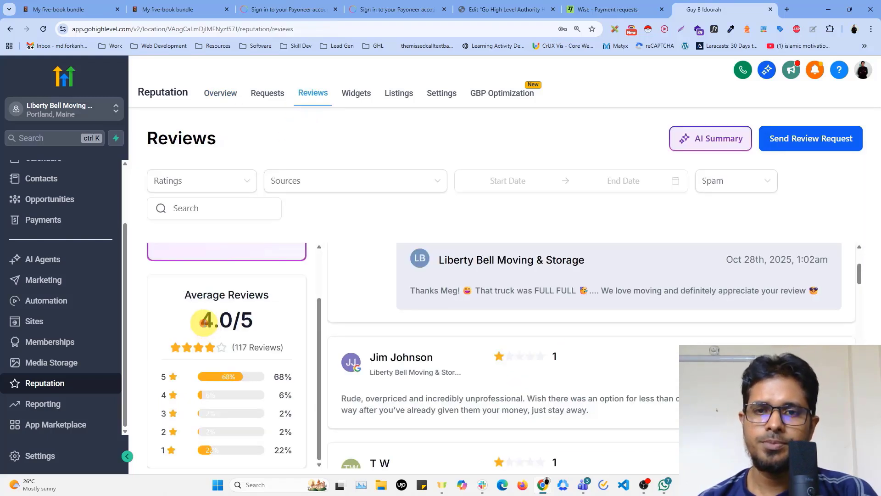
pyautogui.moveTo(204, 322); pyautogui.dragTo(283, 348)
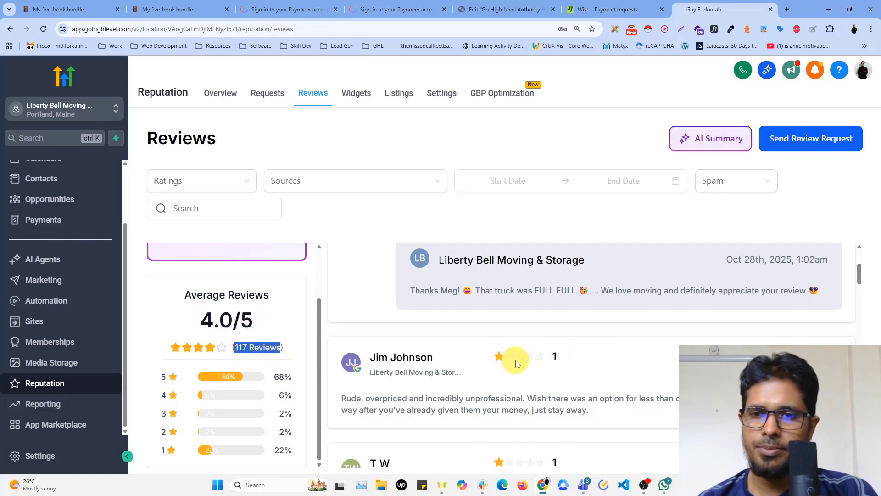
pyautogui.scroll(-4, 643, 350)
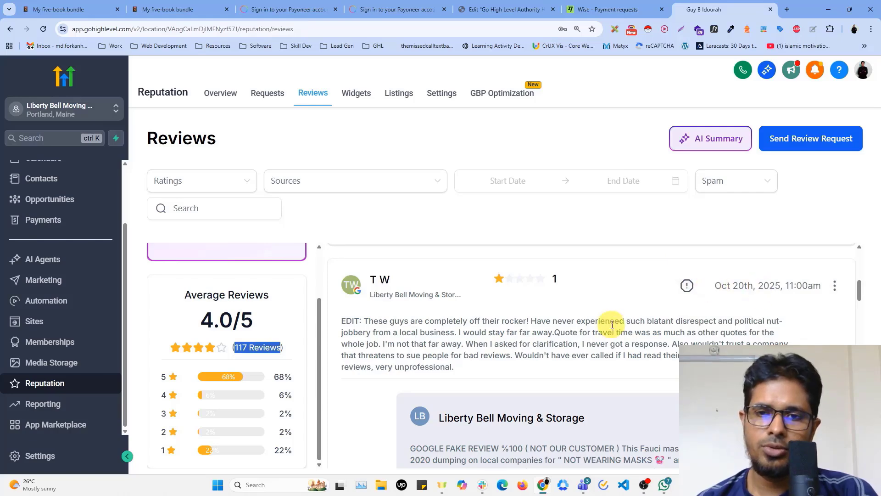
pyautogui.scroll(-5, 614, 324)
pyautogui.scroll(-8, 614, 325)
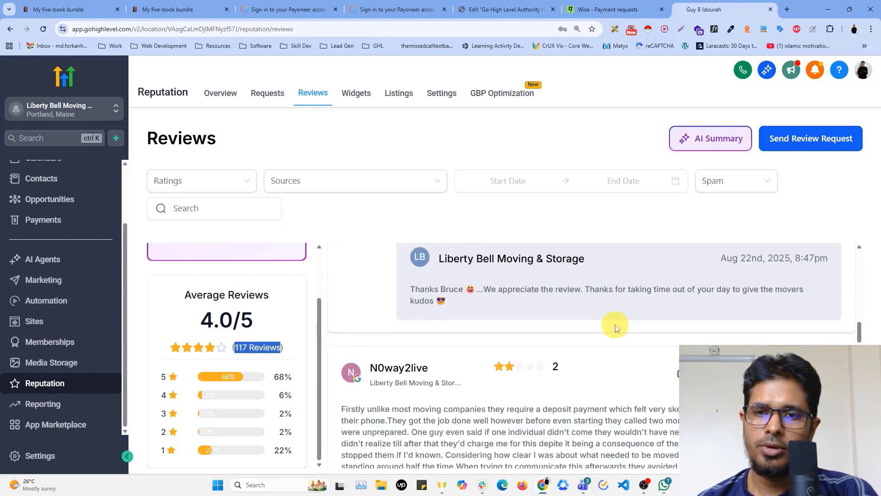
pyautogui.scroll(-3, 616, 325)
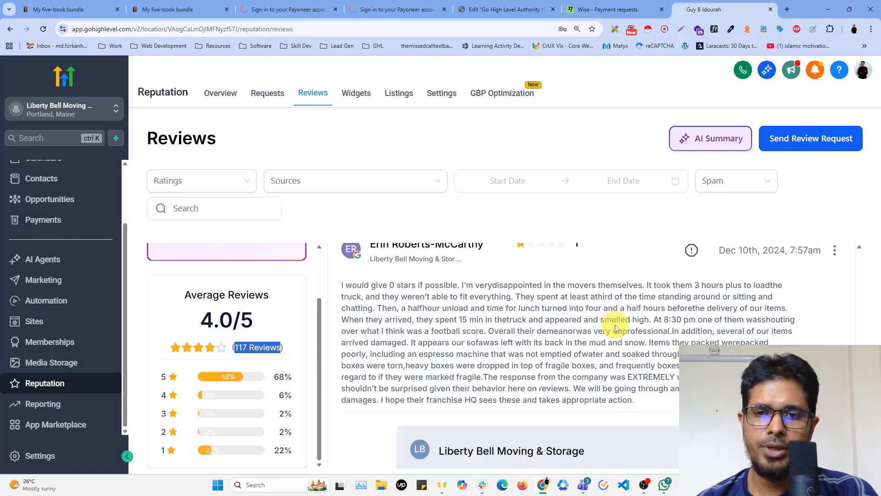
pyautogui.scroll(-4, 615, 326)
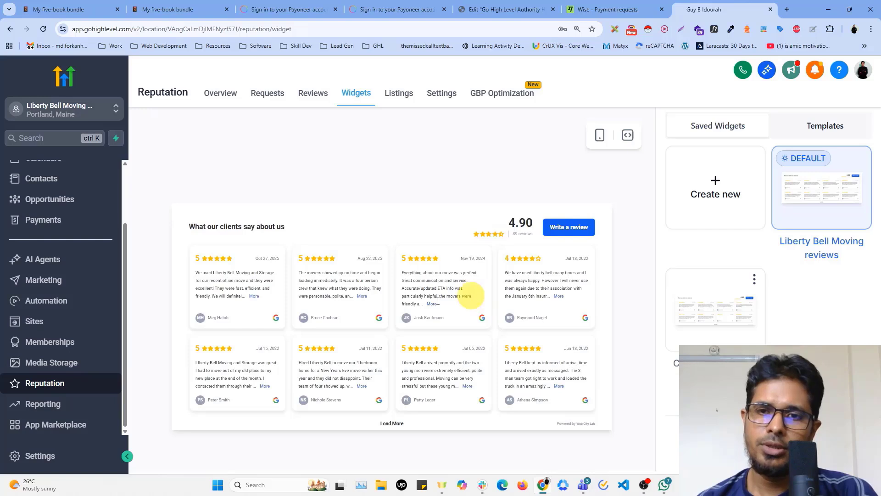
# Open the Google Ads report in Reporting and examine its performance charts and full campaign table
pyautogui.click(50, 407)
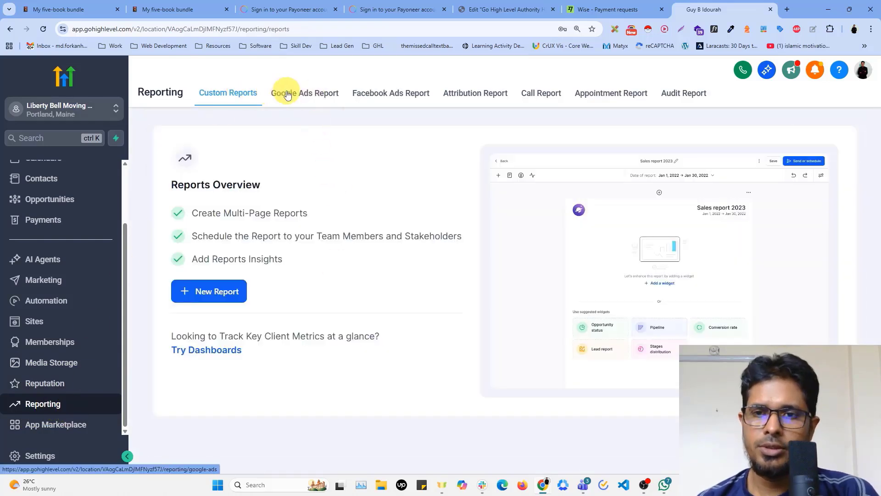
pyautogui.click(288, 94)
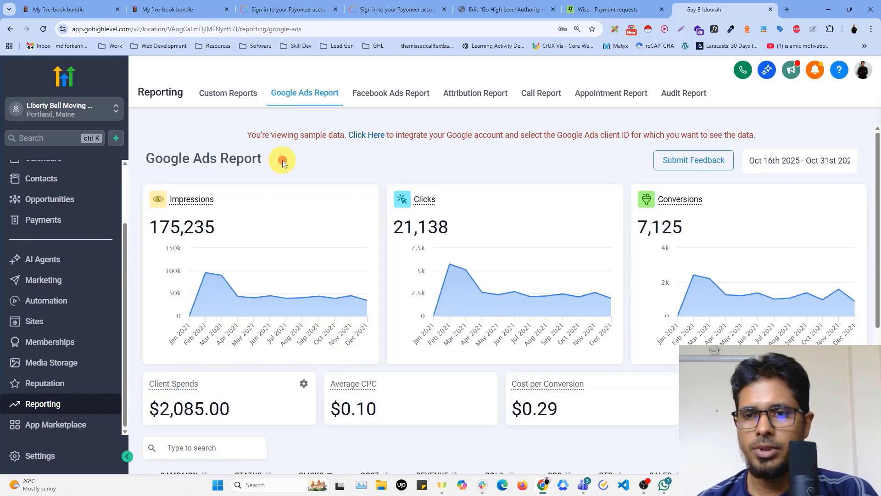
pyautogui.scroll(-5, 670, 421)
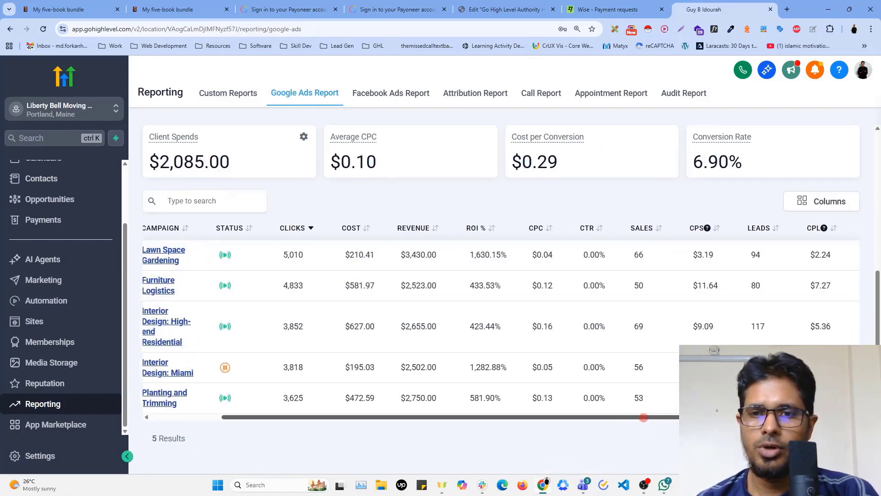
pyautogui.moveTo(643, 417); pyautogui.dragTo(798, 417)
pyautogui.moveTo(587, 417); pyautogui.dragTo(429, 421)
pyautogui.scroll(4, 325, 271)
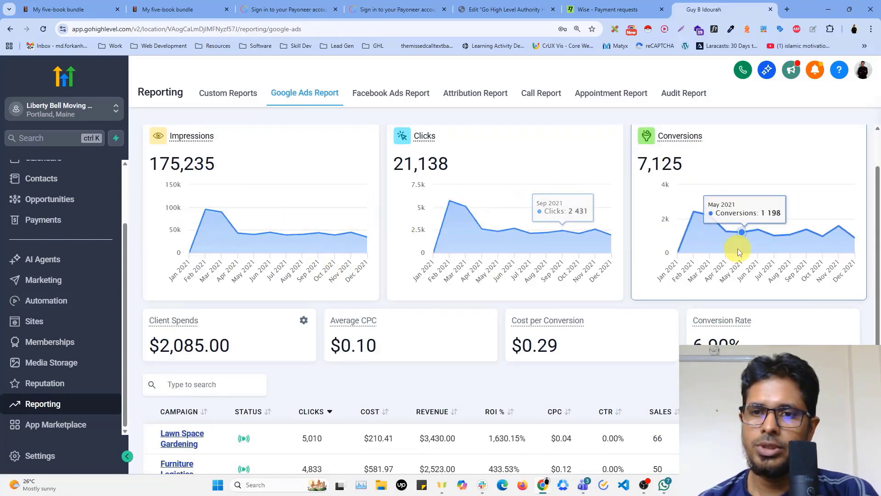
pyautogui.scroll(2, 230, 178)
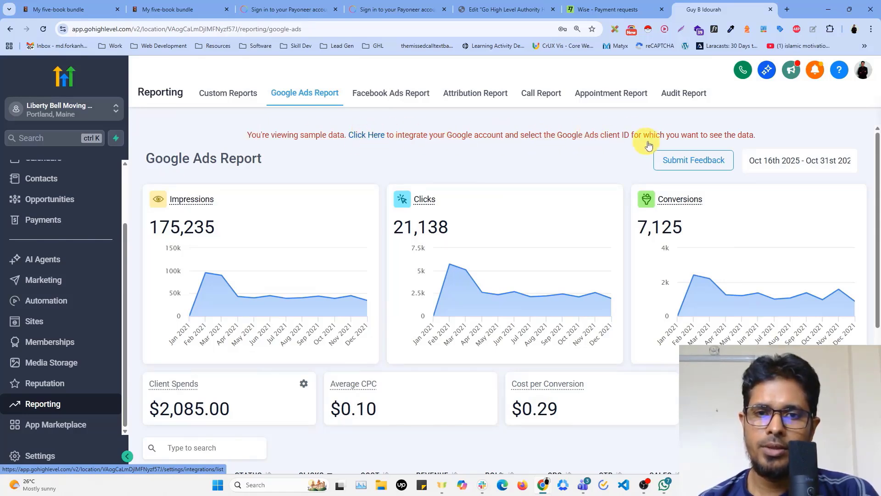
# Open the Facebook Ads report and look over its cost figures and campaign table
pyautogui.click(386, 95)
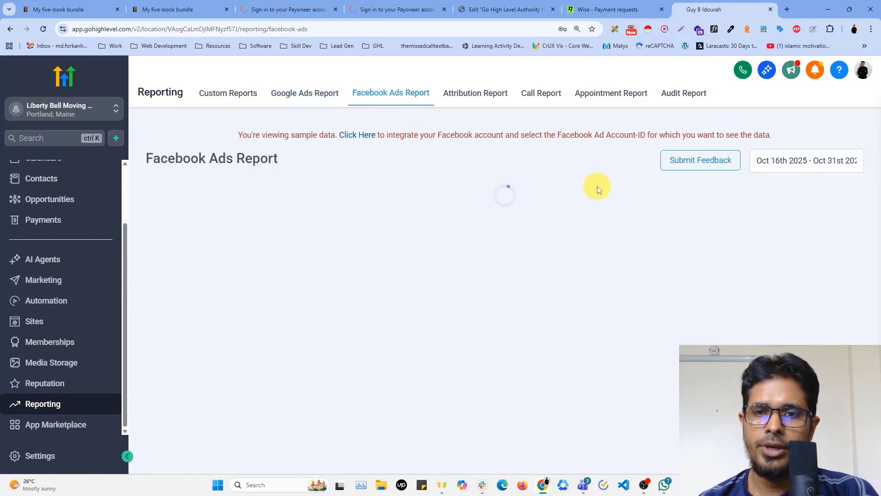
pyautogui.scroll(-5, 604, 269)
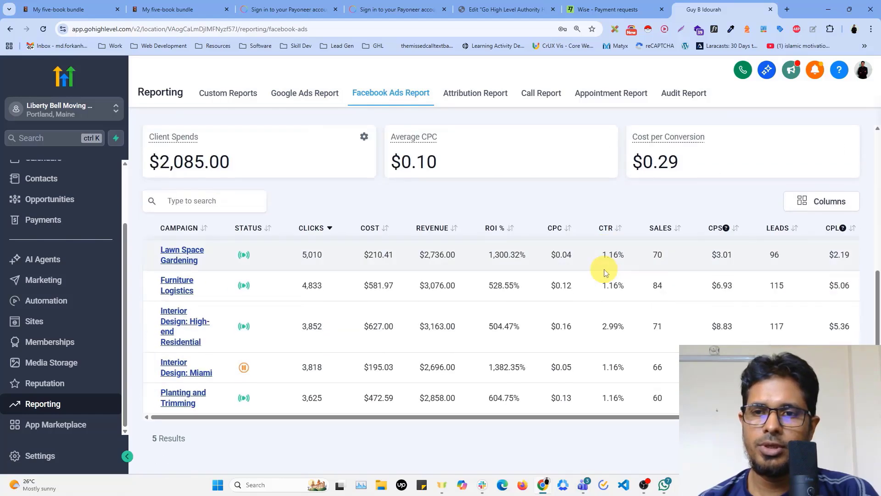
pyautogui.scroll(5, 592, 257)
# Look through the Attribution report, and view the Appointment report with its date range choices
pyautogui.click(477, 93)
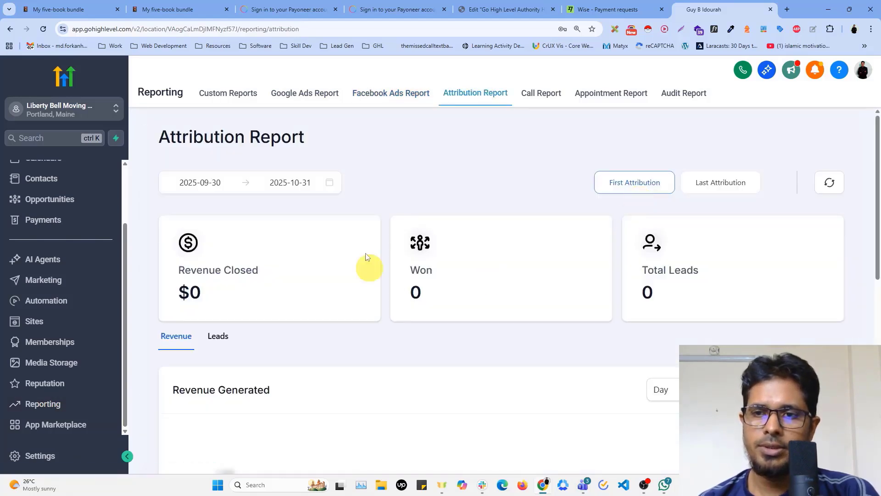
pyautogui.scroll(-8, 752, 342)
pyautogui.scroll(5, 759, 348)
pyautogui.scroll(3, 760, 349)
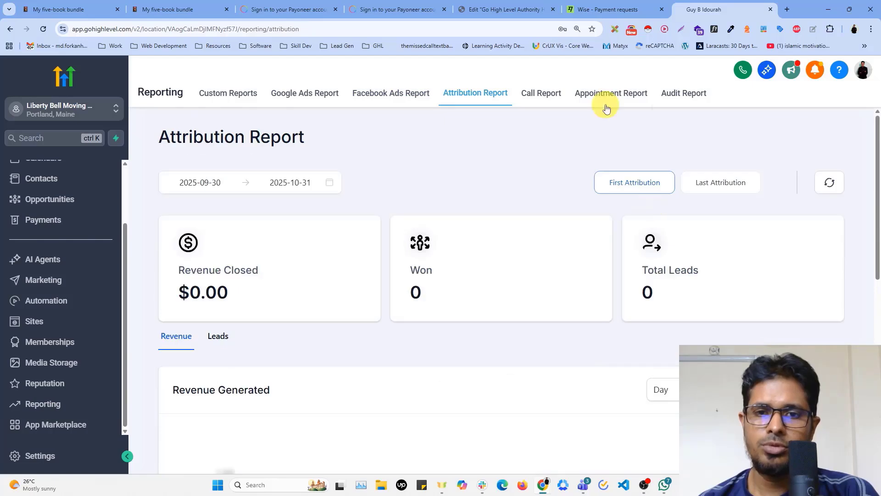
pyautogui.click(610, 93)
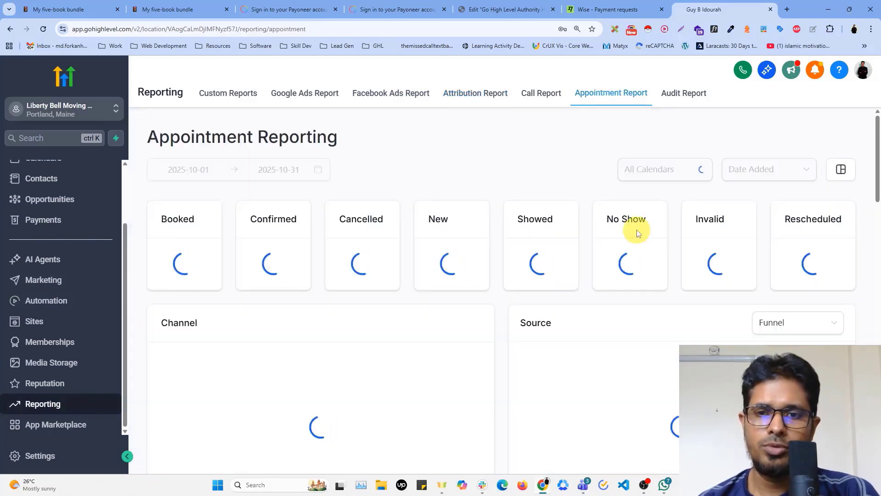
pyautogui.click(228, 173)
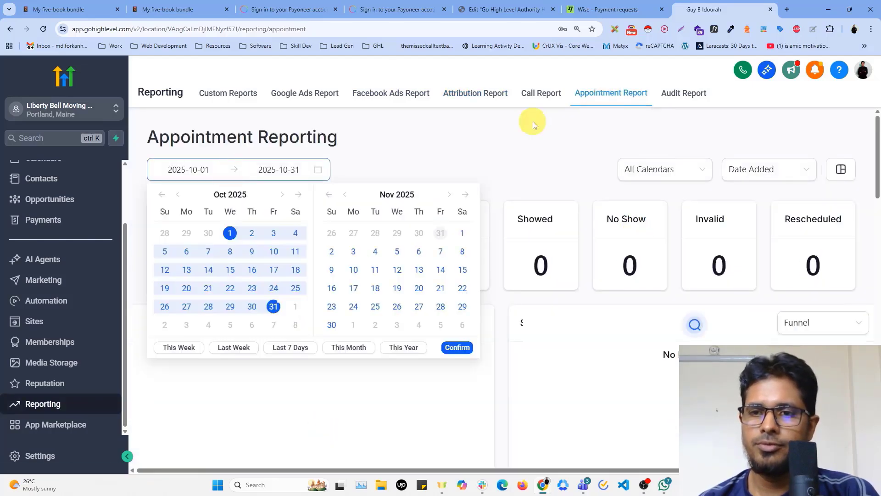
# Review the Call report's incoming and outgoing sections, and open the Audit Report to generate a marketing audit
pyautogui.click(535, 92)
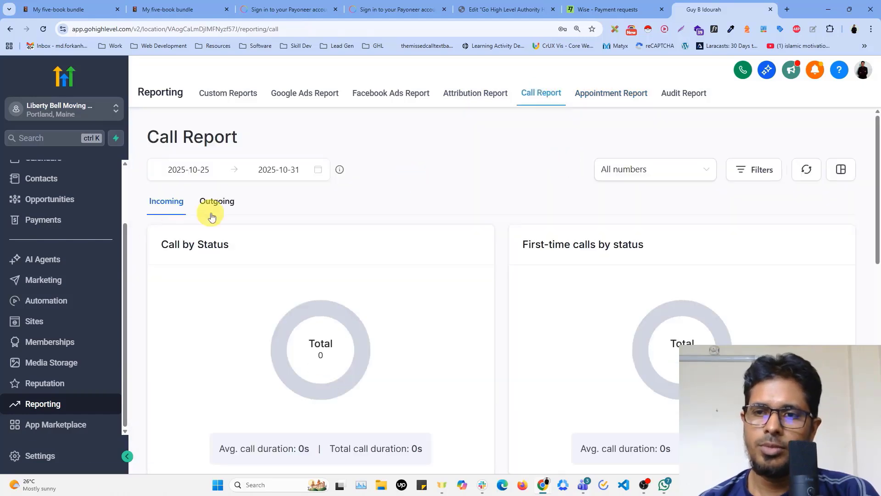
pyautogui.click(215, 200)
pyautogui.click(163, 200)
pyautogui.scroll(-7, 428, 207)
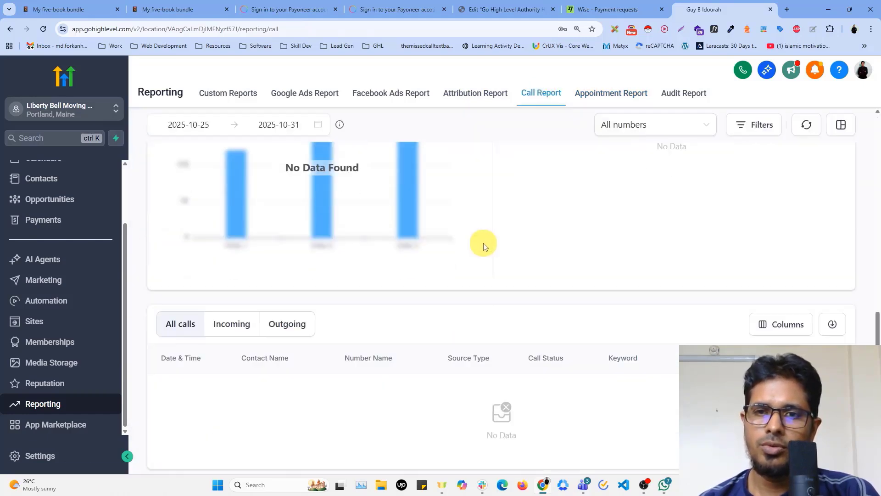
pyautogui.scroll(7, 482, 242)
pyautogui.click(684, 93)
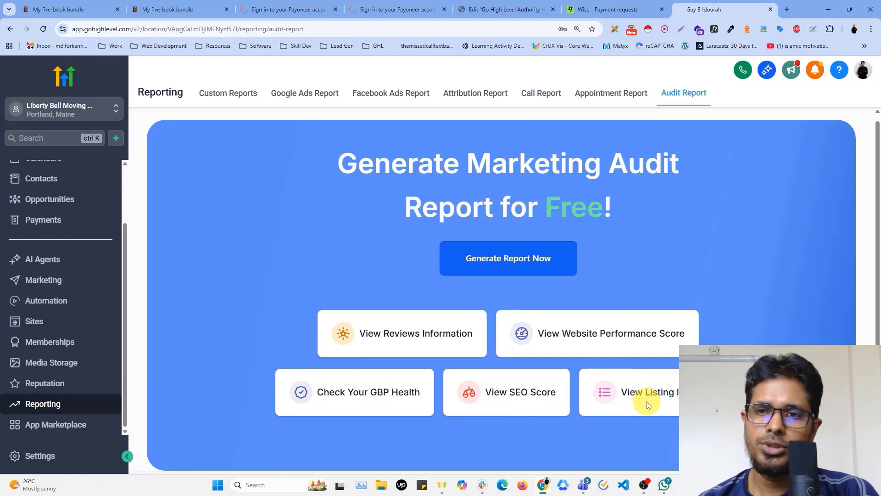
pyautogui.click(532, 261)
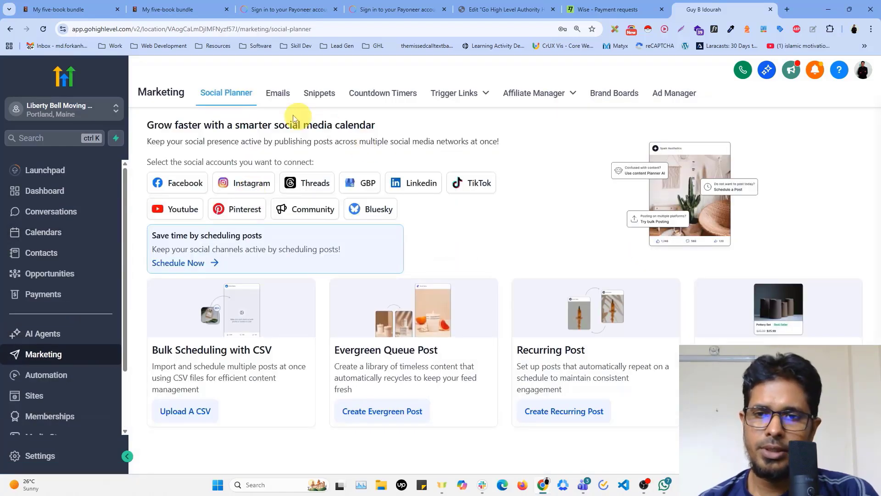
# Open the email marketing statistics and look over the engagement summary and performance analysis
pyautogui.click(273, 93)
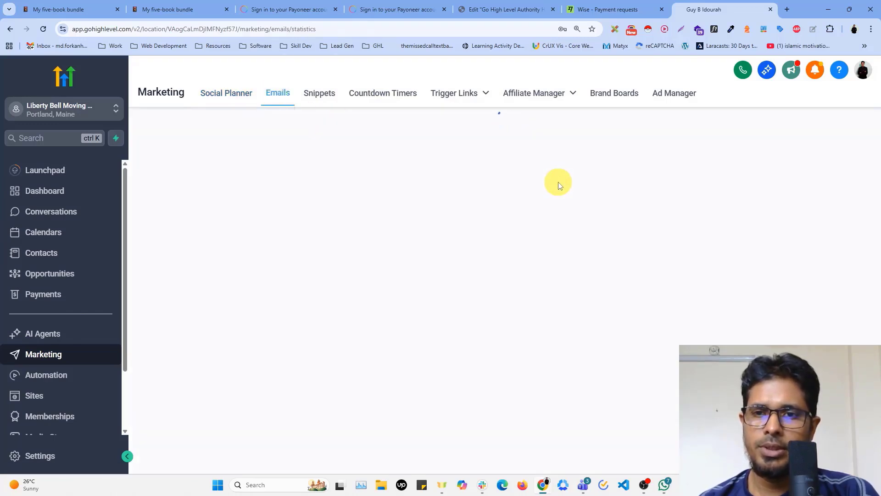
pyautogui.scroll(-10, 309, 257)
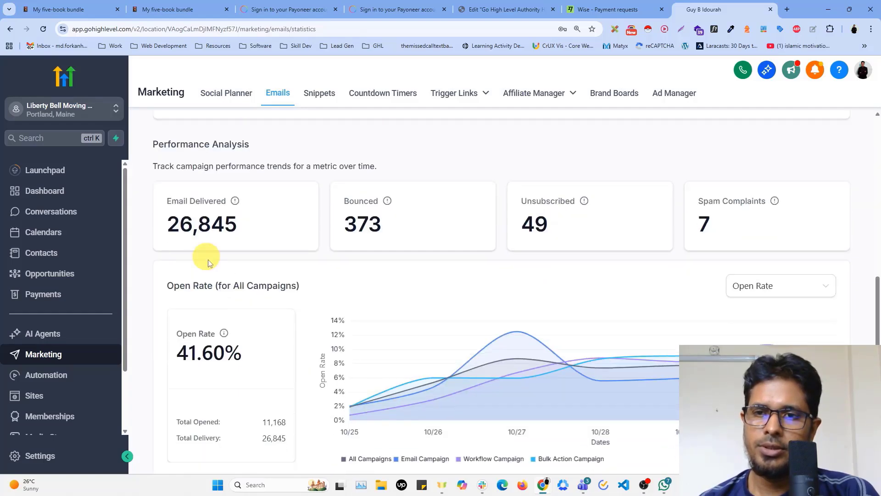
pyautogui.scroll(-3, 207, 263)
pyautogui.scroll(15, 399, 222)
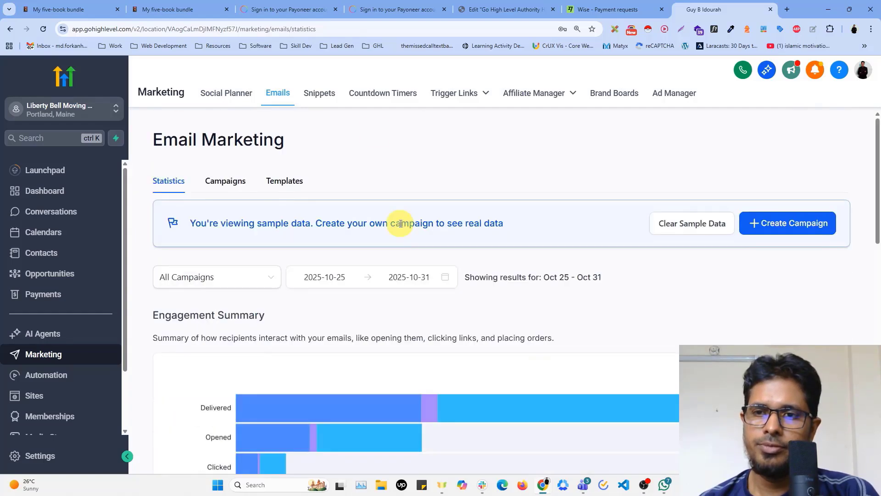
# Create an email campaign from the Video Production & Editing template in the email marketing template library
pyautogui.click(796, 226)
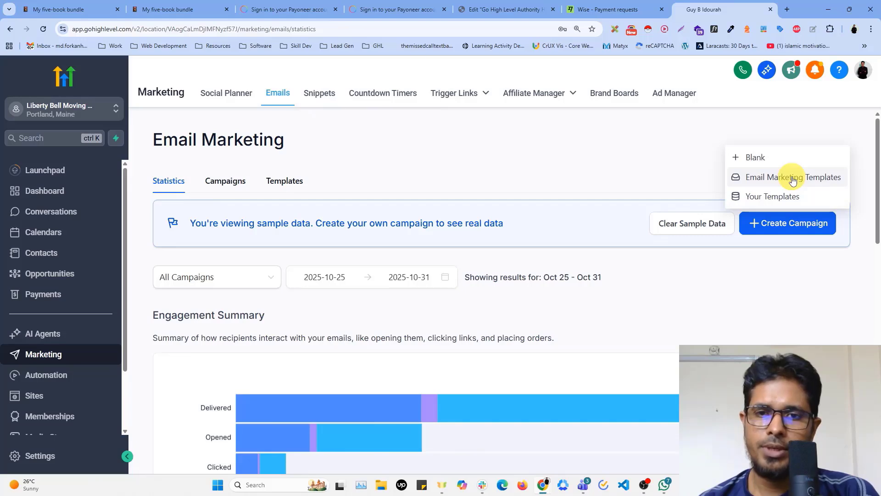
pyautogui.click(791, 177)
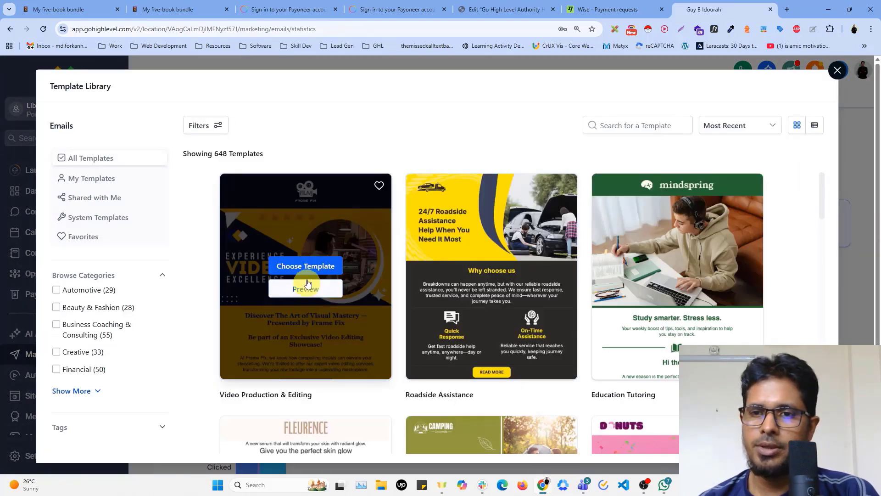
pyautogui.click(308, 270)
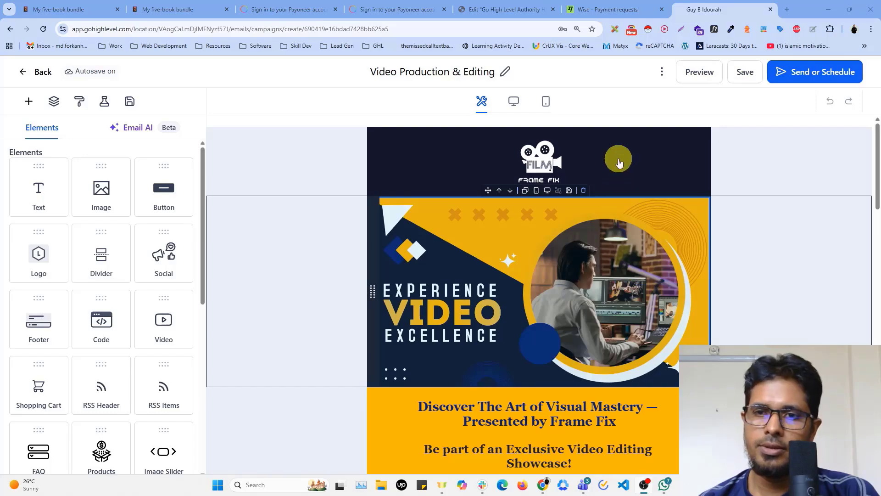
# Look through the email design down to its unsubscribe footer and preview it in the mobile layout
pyautogui.scroll(-15, 623, 245)
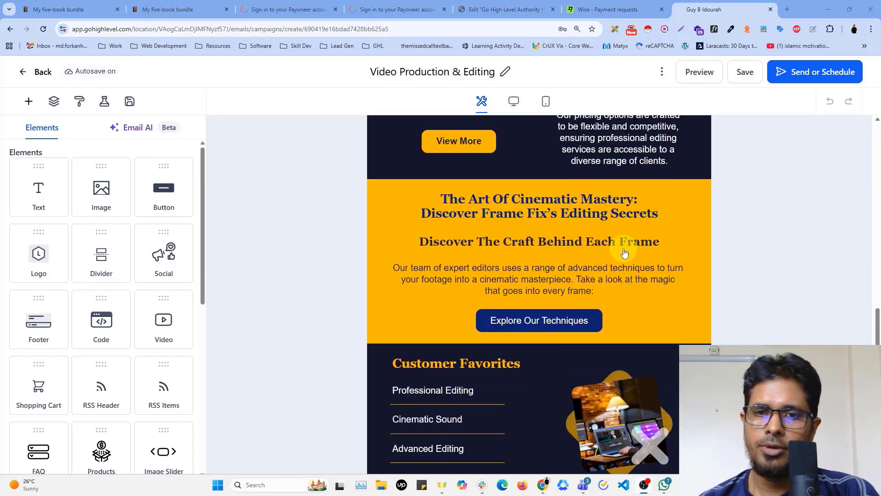
pyautogui.scroll(-10, 624, 252)
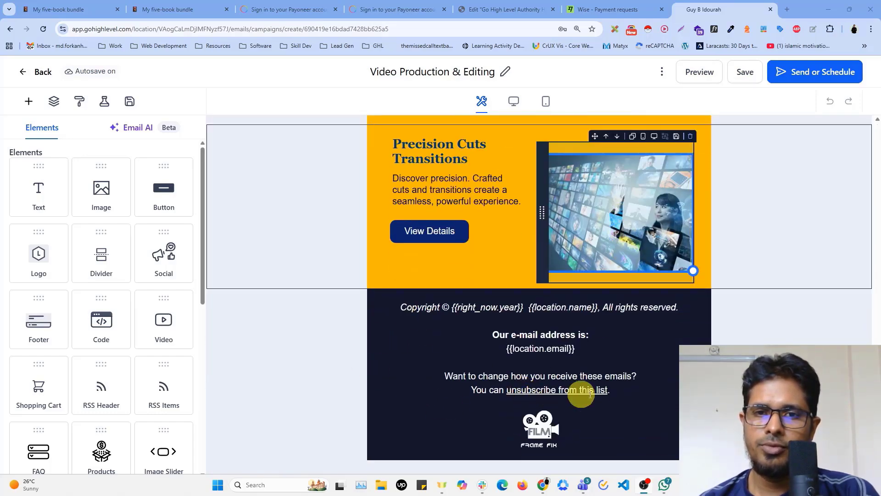
pyautogui.scroll(20, 606, 371)
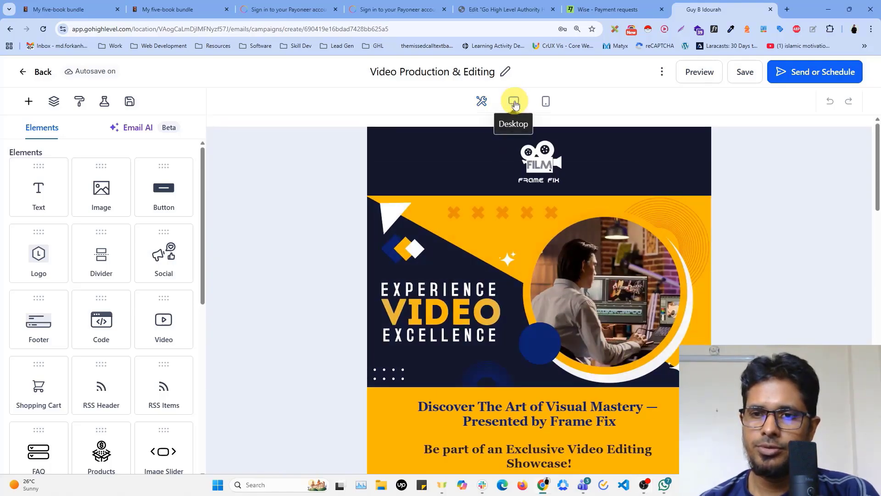
pyautogui.click(551, 102)
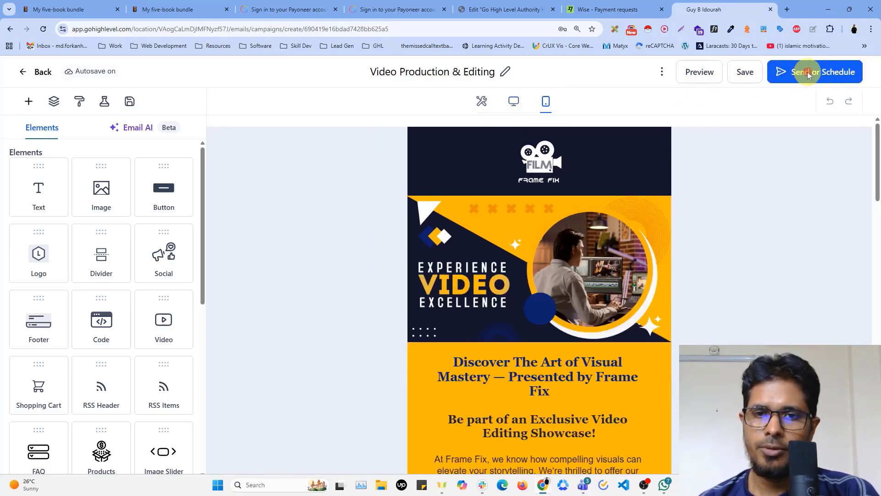
# Open the campaign's sending options, compare Schedule and Batch Schedule, and return to Send Now at the sender email field
pyautogui.click(809, 74)
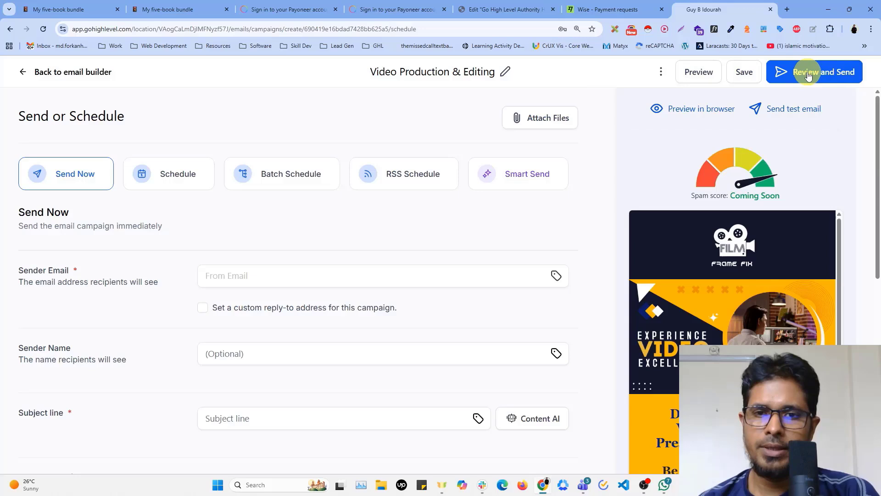
pyautogui.click(193, 179)
pyautogui.click(288, 177)
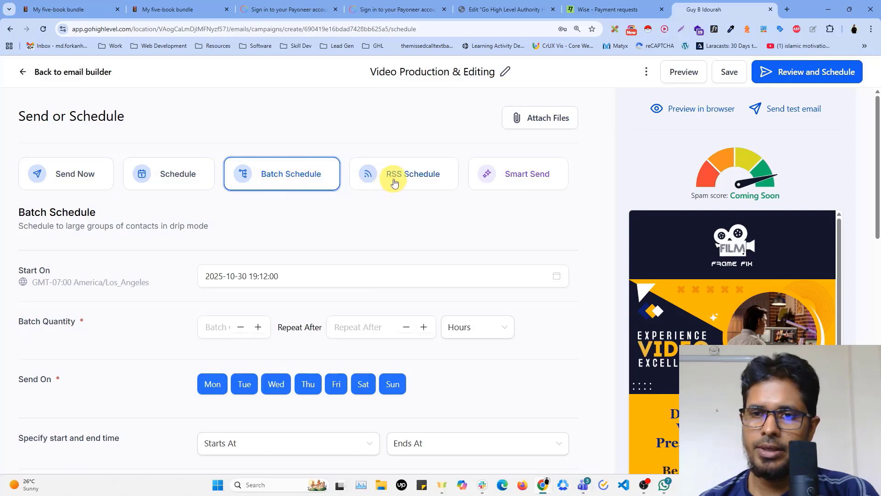
pyautogui.click(168, 188)
pyautogui.click(69, 173)
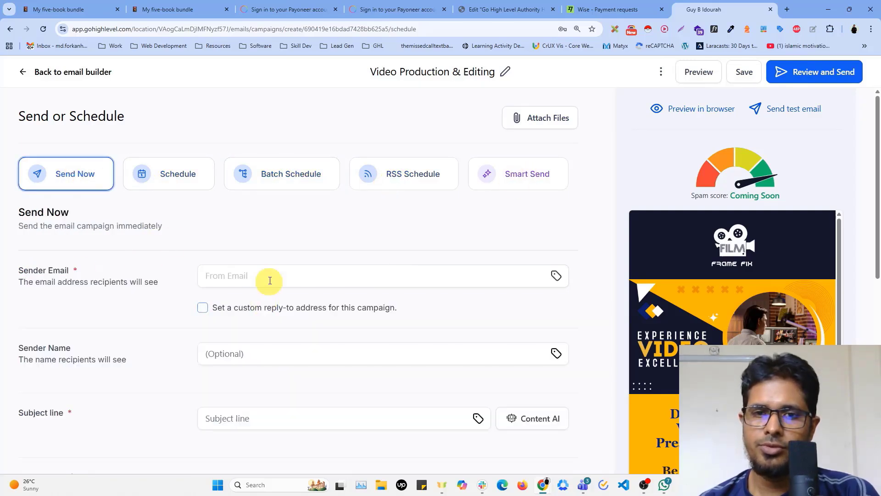
pyautogui.click(271, 277)
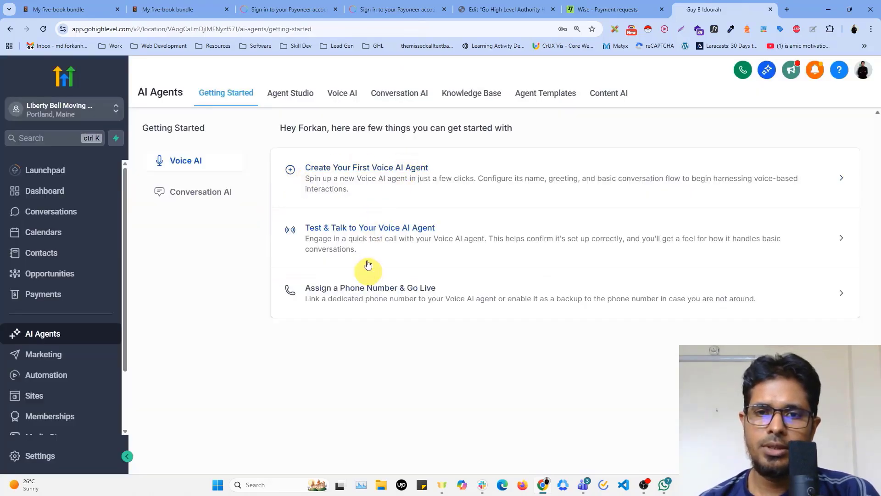
# Look over the Agent Studio page of the AI Agents section and open the sub-account switcher
pyautogui.click(303, 96)
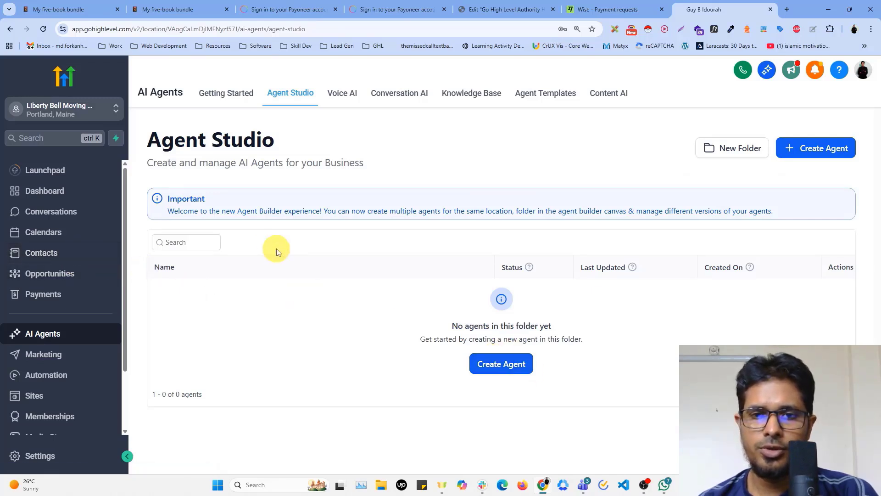
pyautogui.scroll(-3, 52, 234)
pyautogui.scroll(3, 53, 235)
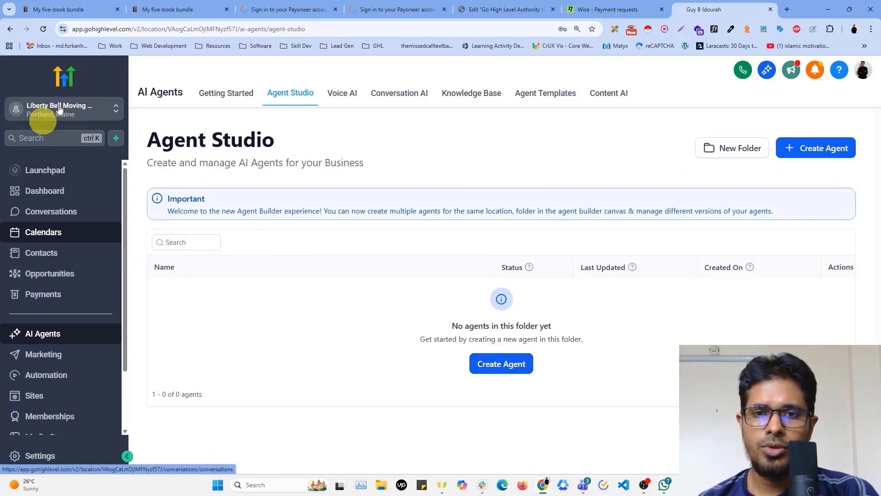
pyautogui.click(59, 108)
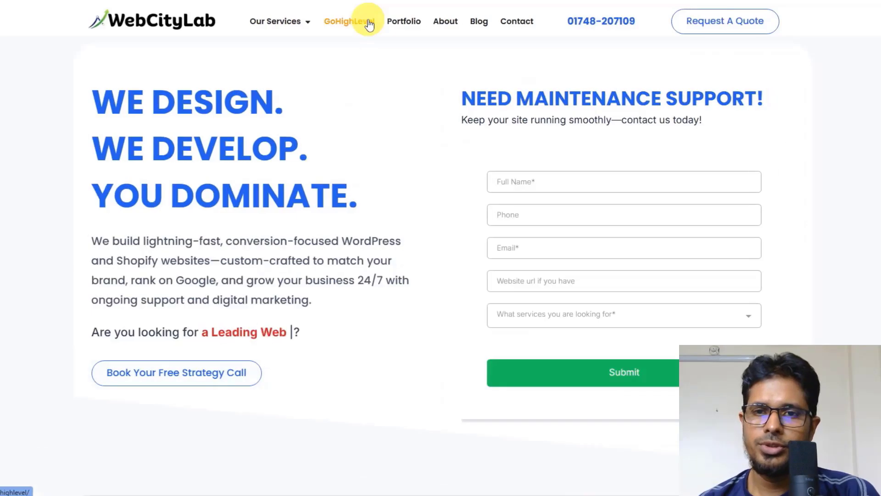
# Switch to the WebCityLab GoHighLevel service page and look through its partner offer down to the three pricing plans
pyautogui.click(353, 22)
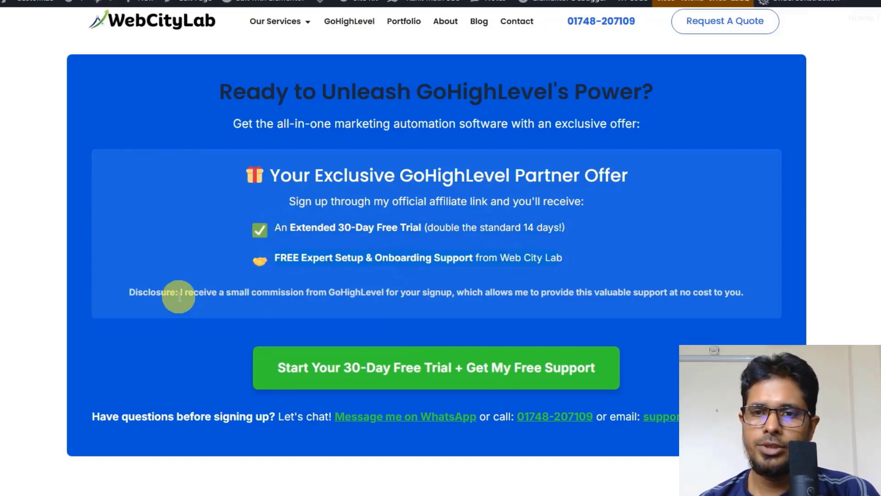
pyautogui.scroll(-20, 472, 361)
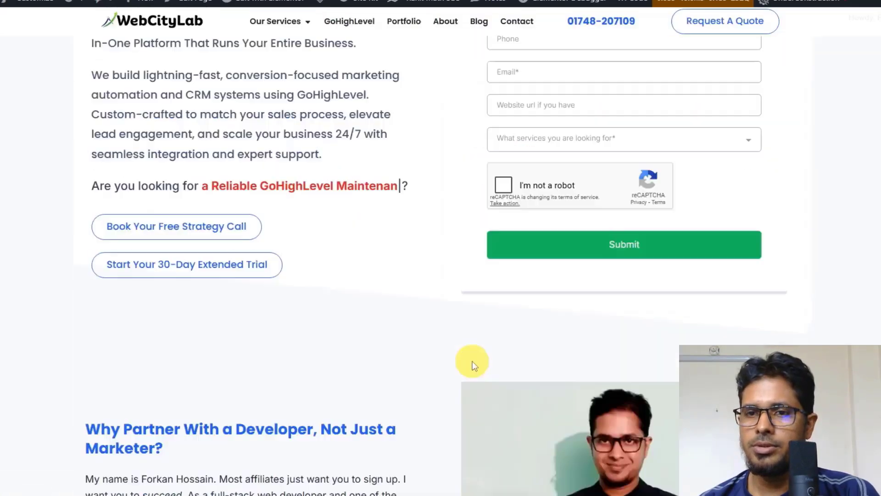
pyautogui.scroll(-2, 472, 359)
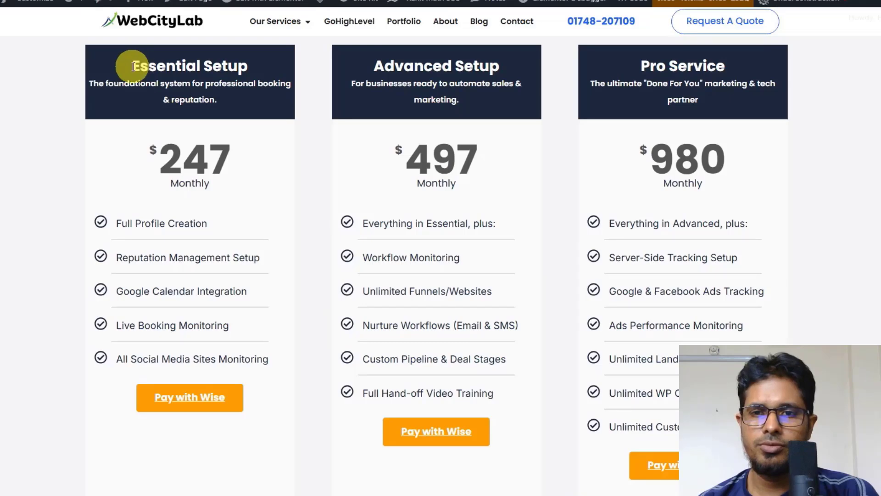
# Highlight the Essential Setup and Advanced Setup plan headings and their monthly prices, returning to the Essential Setup price
pyautogui.moveTo(133, 66); pyautogui.dragTo(225, 118)
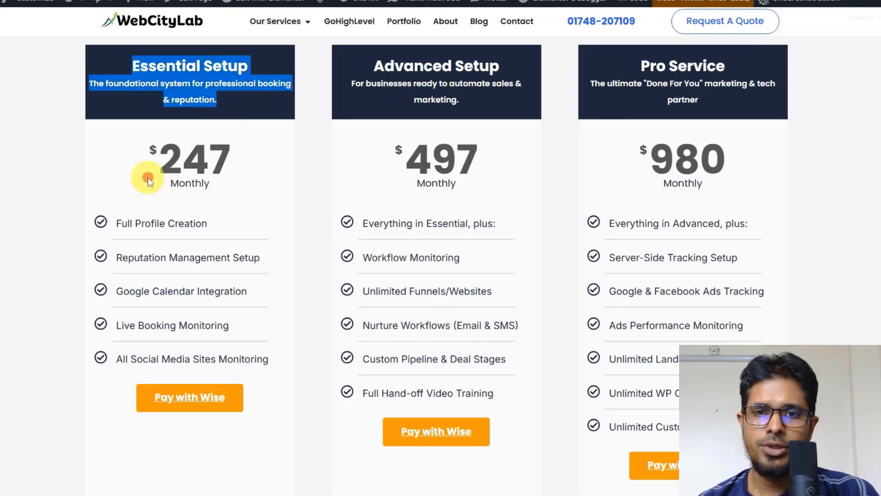
pyautogui.moveTo(148, 177); pyautogui.dragTo(234, 194)
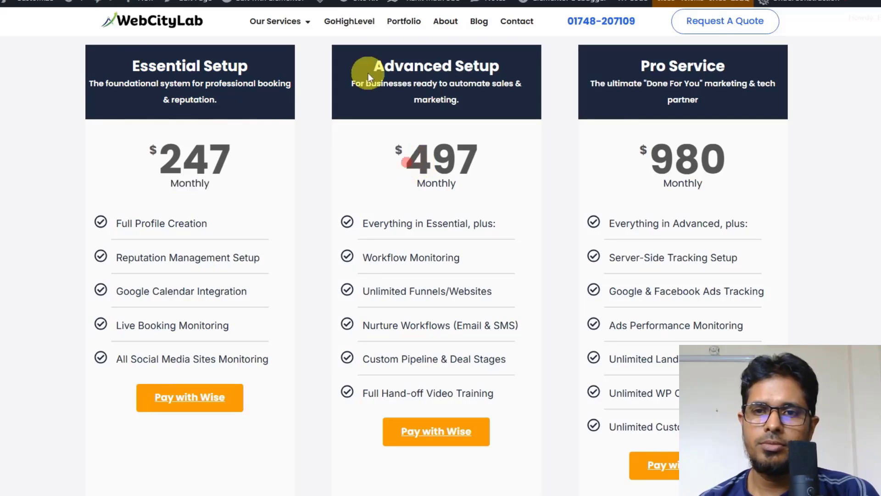
pyautogui.moveTo(371, 69); pyautogui.dragTo(489, 67)
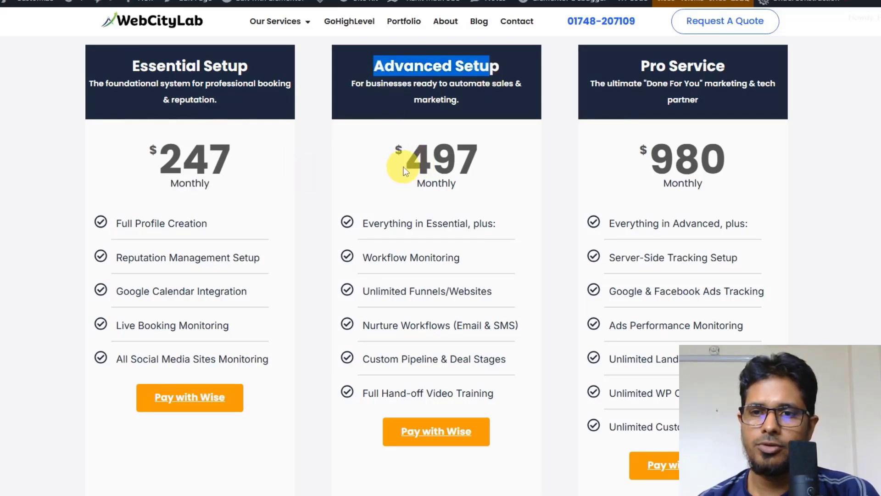
pyautogui.moveTo(403, 161); pyautogui.dragTo(477, 166)
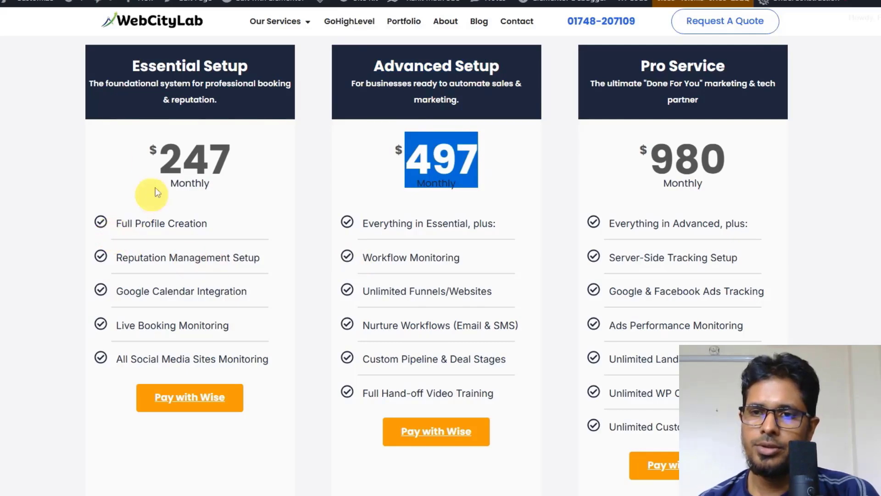
pyautogui.moveTo(151, 165); pyautogui.dragTo(137, 249)
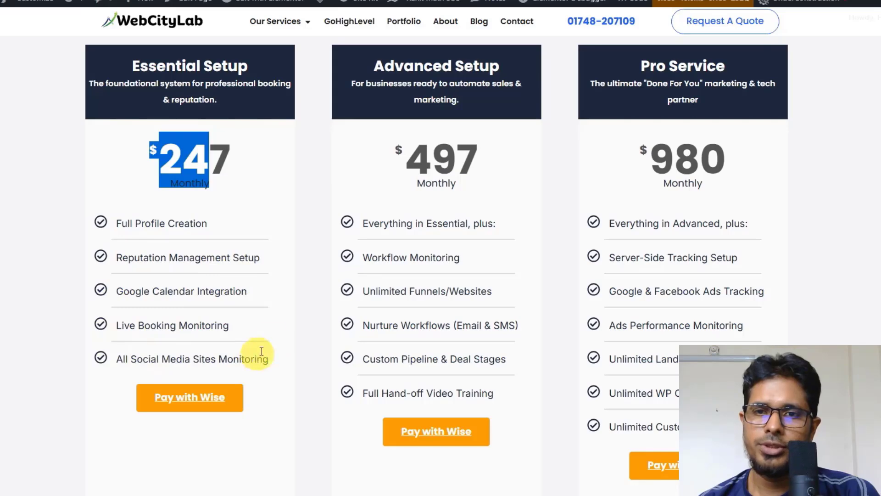
# Highlight the Advanced Setup plan's price and each of its listed features, from Everything in Essential to Full Hand-off Video Training
pyautogui.moveTo(407, 168); pyautogui.dragTo(478, 161)
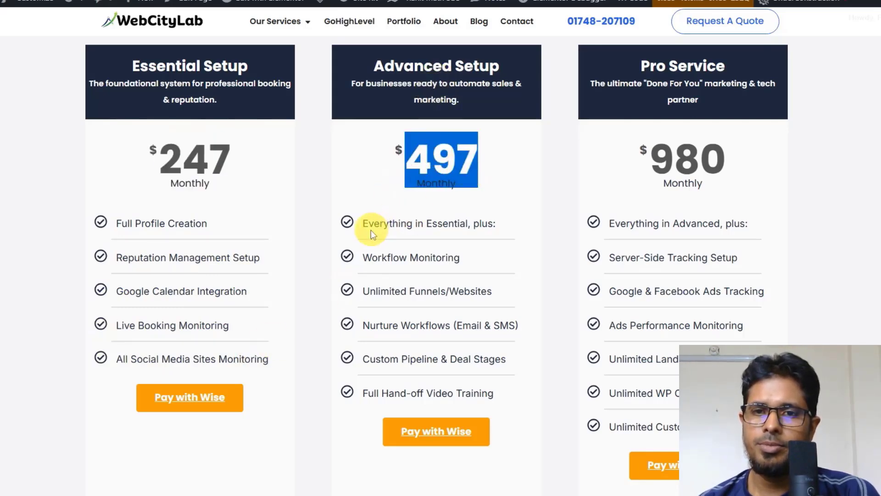
pyautogui.moveTo(368, 225); pyautogui.dragTo(492, 226)
pyautogui.moveTo(366, 258); pyautogui.dragTo(460, 257)
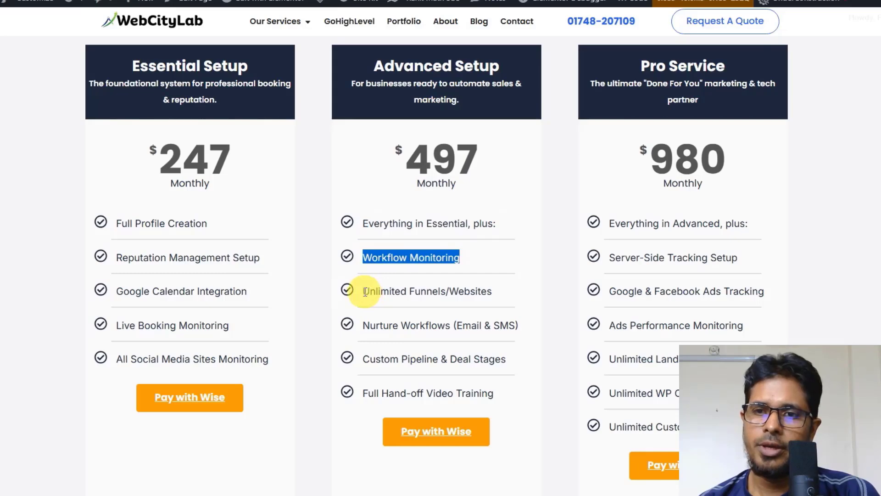
pyautogui.moveTo(366, 292); pyautogui.dragTo(471, 296)
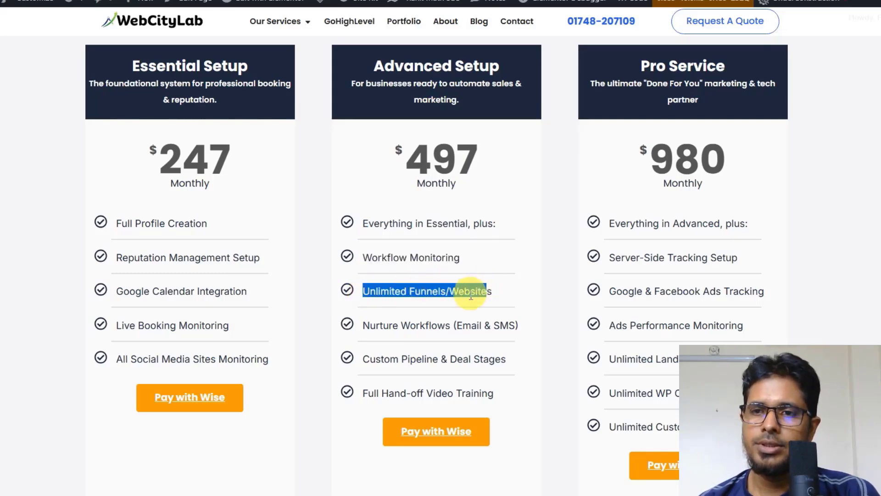
pyautogui.moveTo(369, 327); pyautogui.dragTo(526, 327)
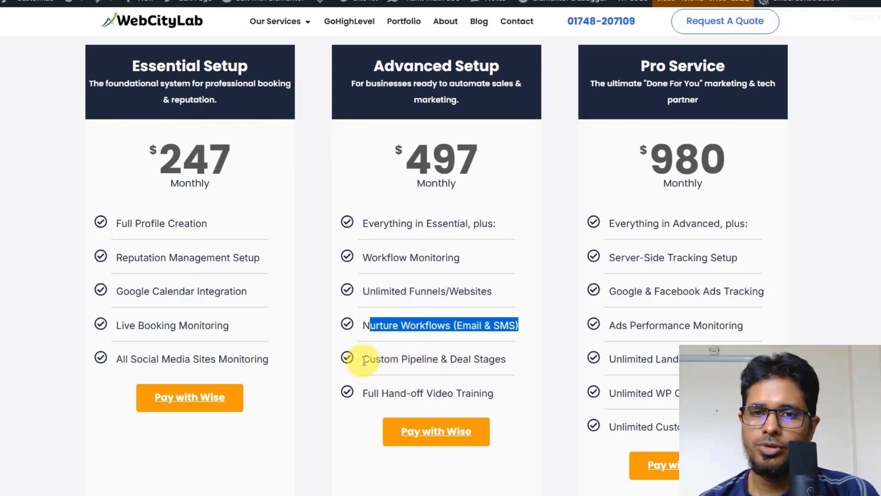
pyautogui.moveTo(362, 359); pyautogui.dragTo(509, 359)
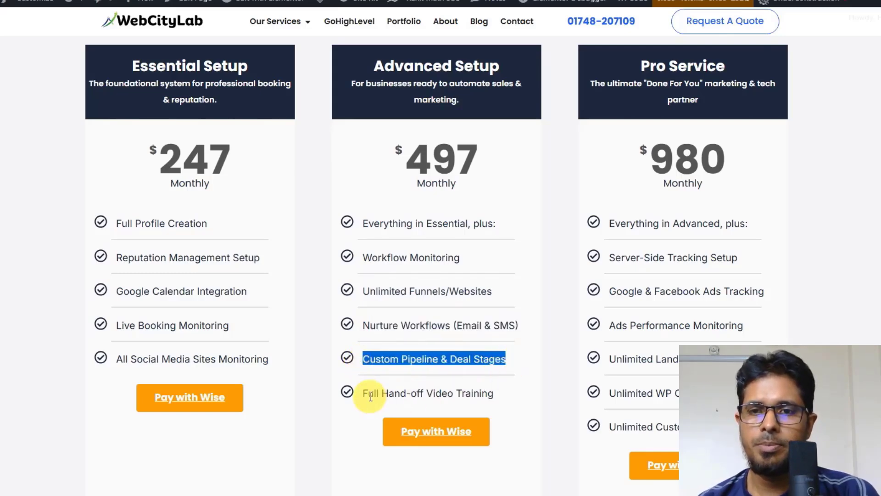
pyautogui.moveTo(365, 392); pyautogui.dragTo(495, 394)
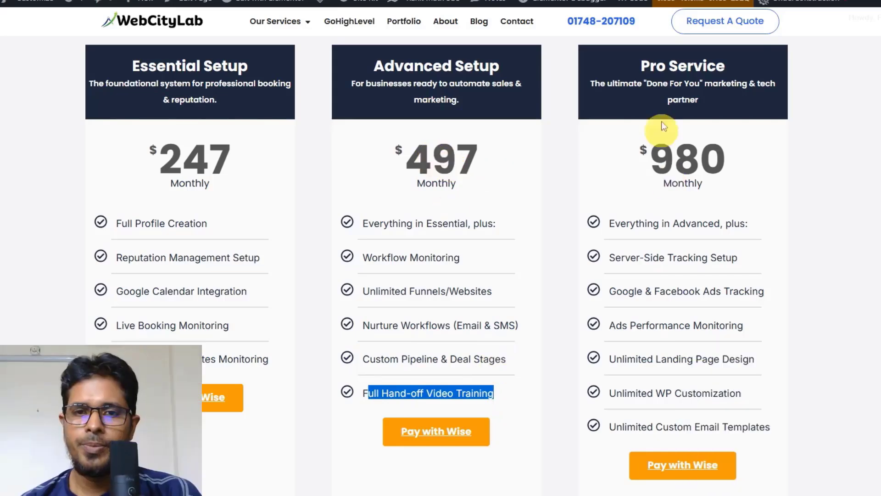
# Highlight the Pro Service plan's title and each of its listed features, from Everything in Advanced to Unlimited Custom Email Templates
pyautogui.moveTo(641, 66); pyautogui.dragTo(707, 76)
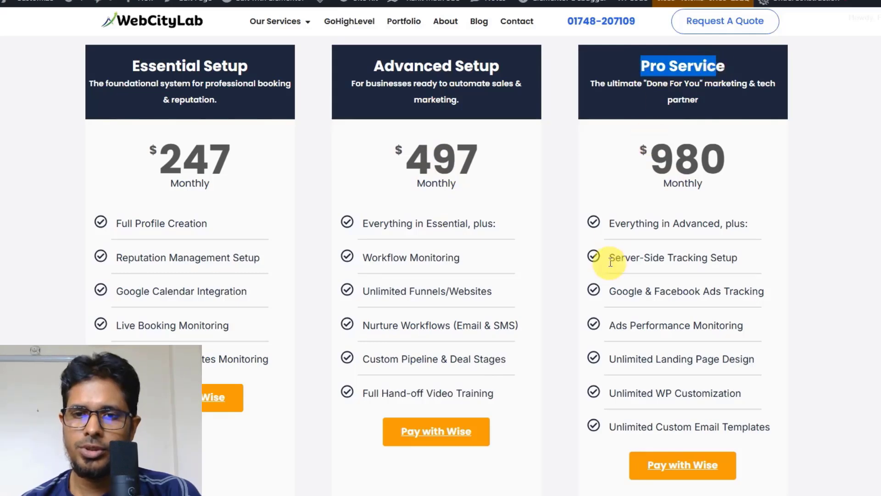
pyautogui.moveTo(609, 230); pyautogui.dragTo(747, 228)
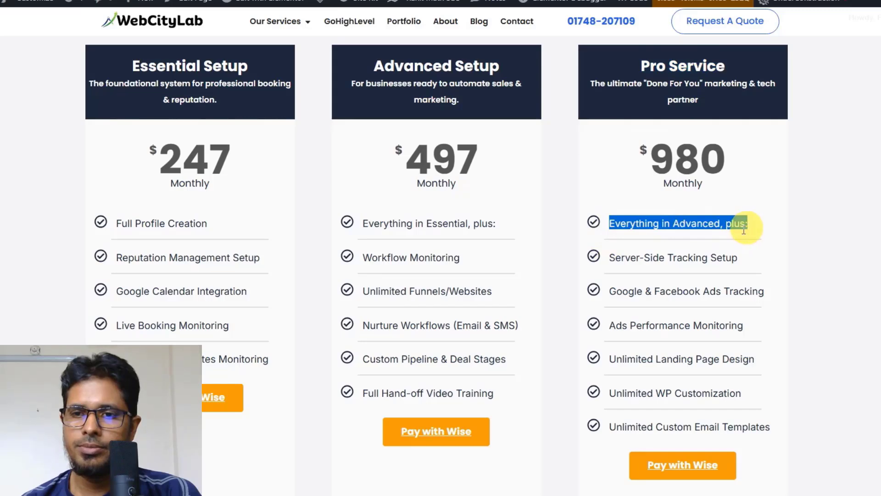
pyautogui.moveTo(610, 259); pyautogui.dragTo(742, 259)
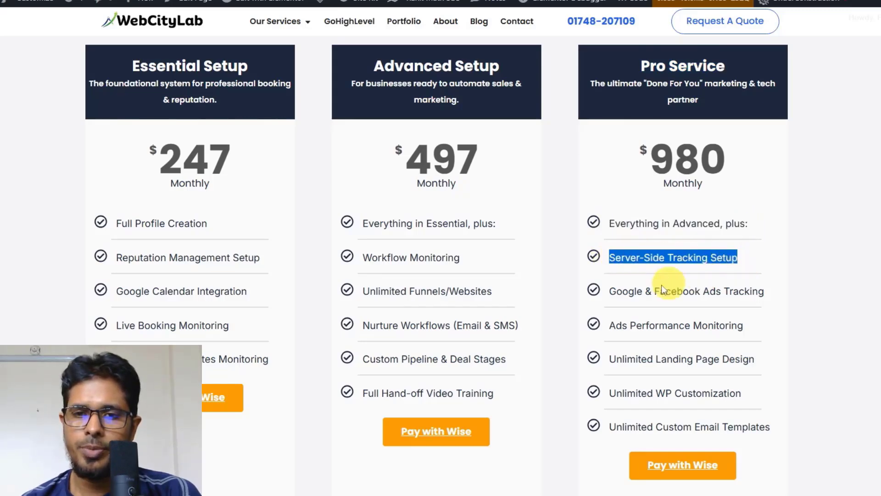
pyautogui.moveTo(604, 290); pyautogui.dragTo(758, 293)
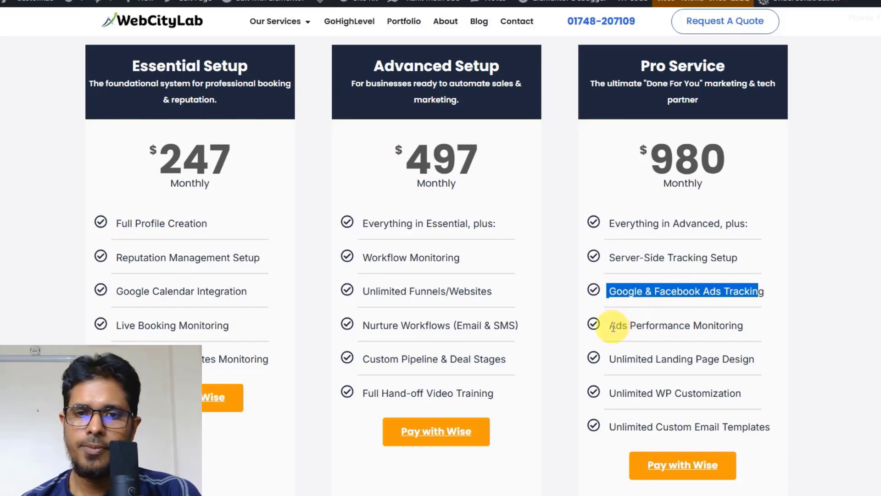
pyautogui.moveTo(610, 327); pyautogui.dragTo(746, 327)
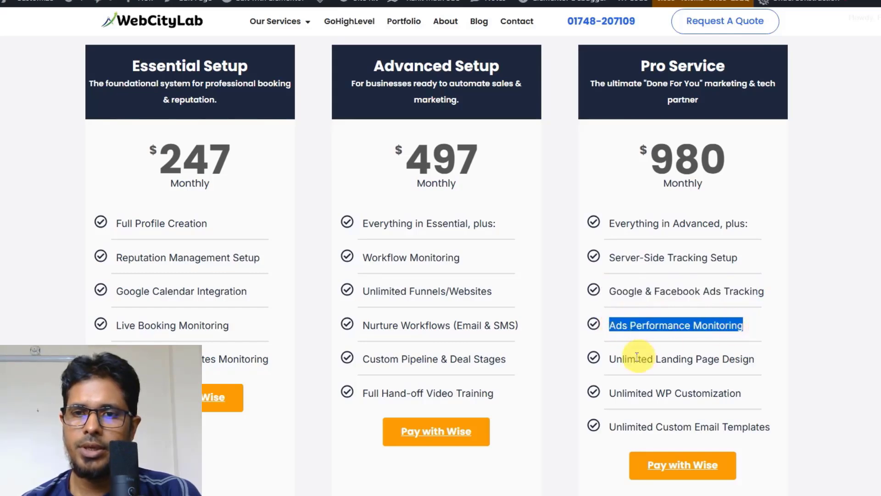
pyautogui.moveTo(611, 365); pyautogui.dragTo(760, 361)
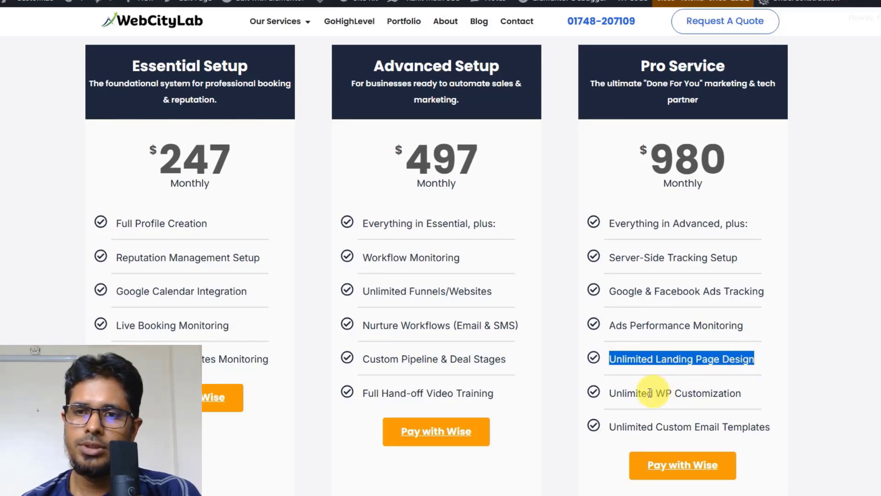
pyautogui.moveTo(613, 397); pyautogui.dragTo(755, 394)
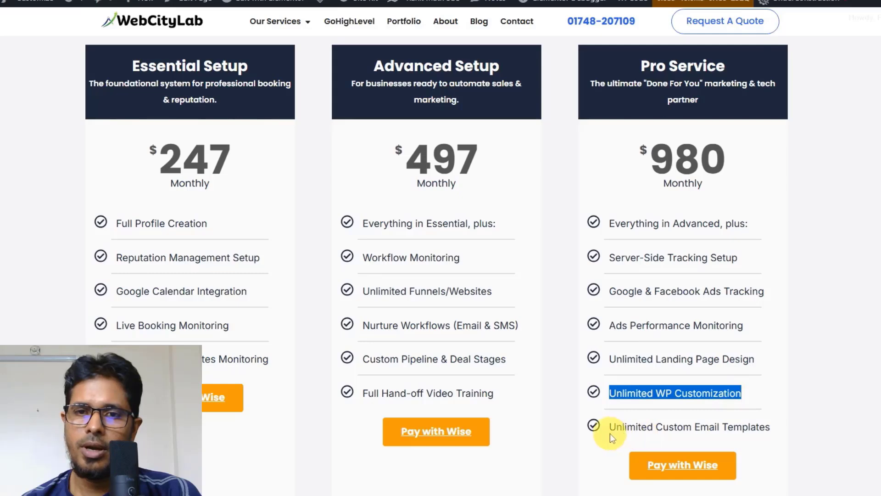
pyautogui.moveTo(612, 426); pyautogui.dragTo(778, 426)
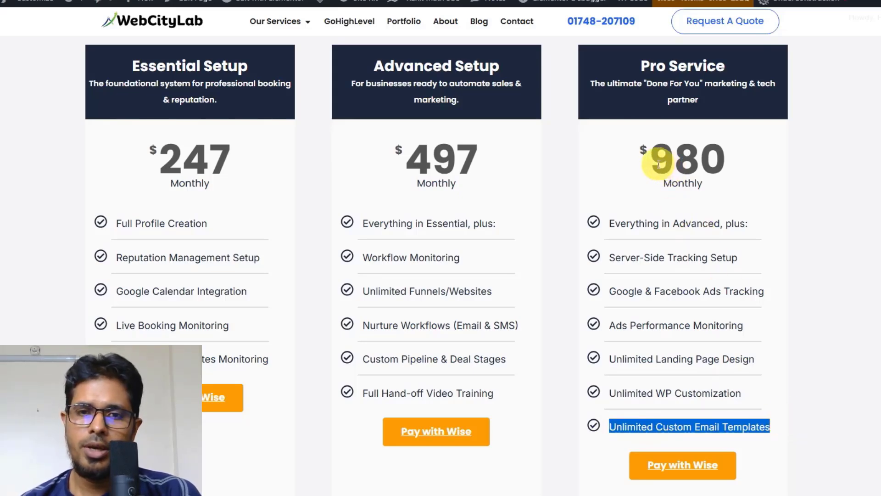
# Highlight the monthly prices of the Pro Service, Advanced Setup and Essential Setup plans in turn
pyautogui.moveTo(658, 165); pyautogui.dragTo(708, 181)
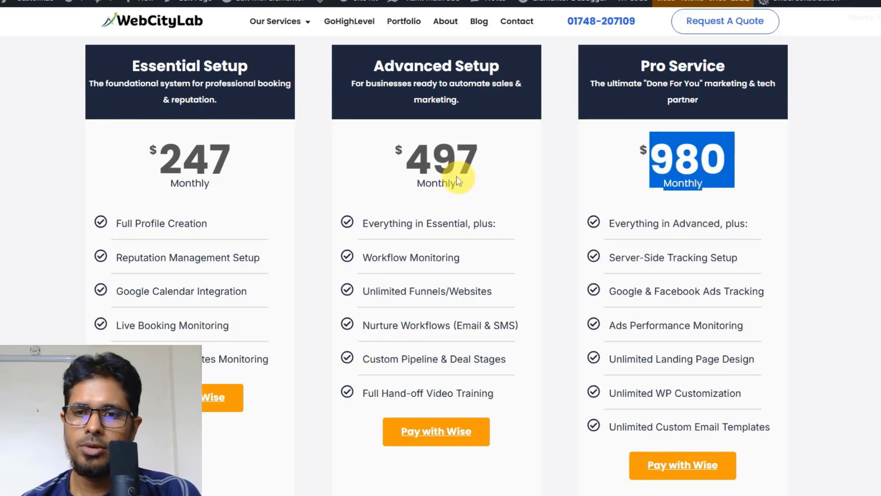
pyautogui.moveTo(403, 167); pyautogui.dragTo(462, 187)
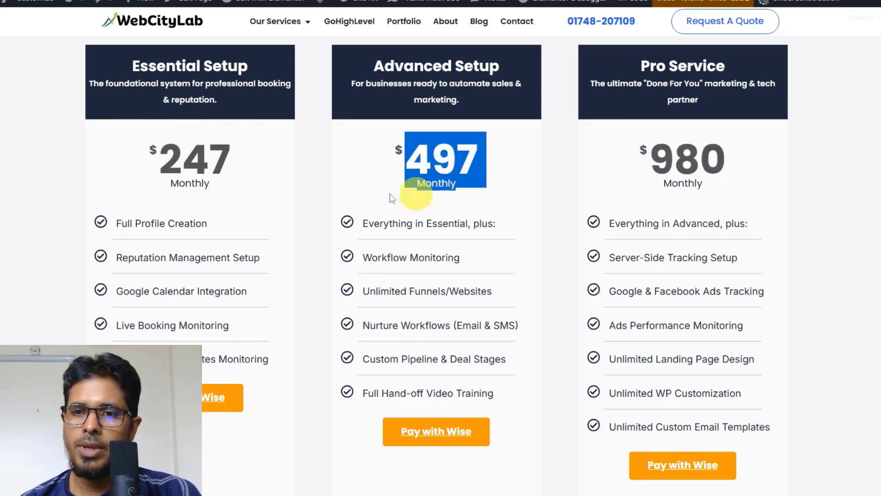
pyautogui.moveTo(159, 157); pyautogui.dragTo(215, 190)
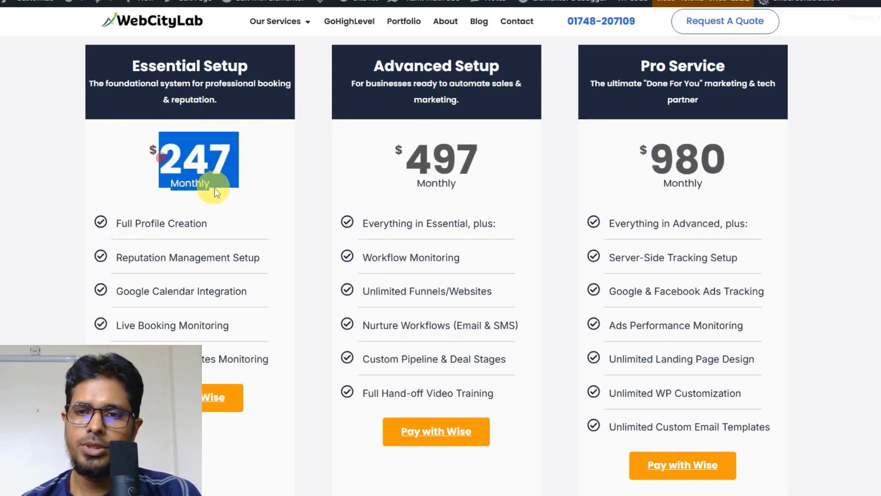